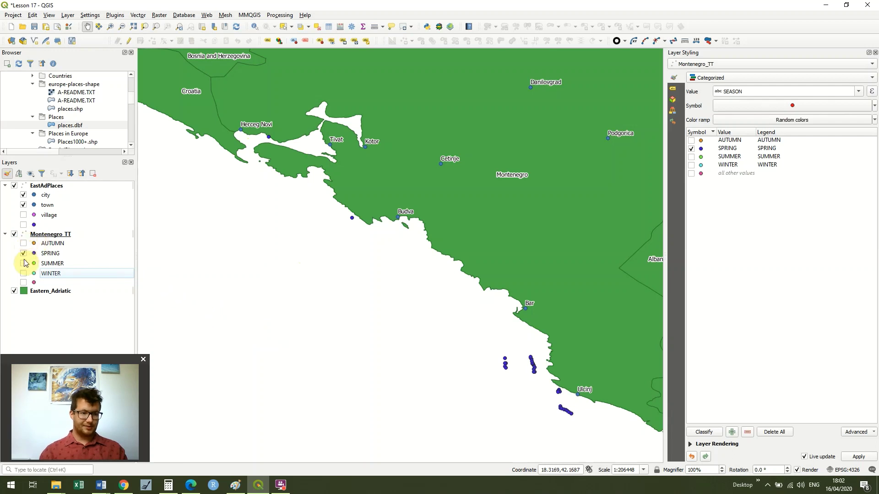
- Turn on the AUTUMN, SUMMER and WINTER categories of Montenegro_TT alongside SPRING
click(23, 243)
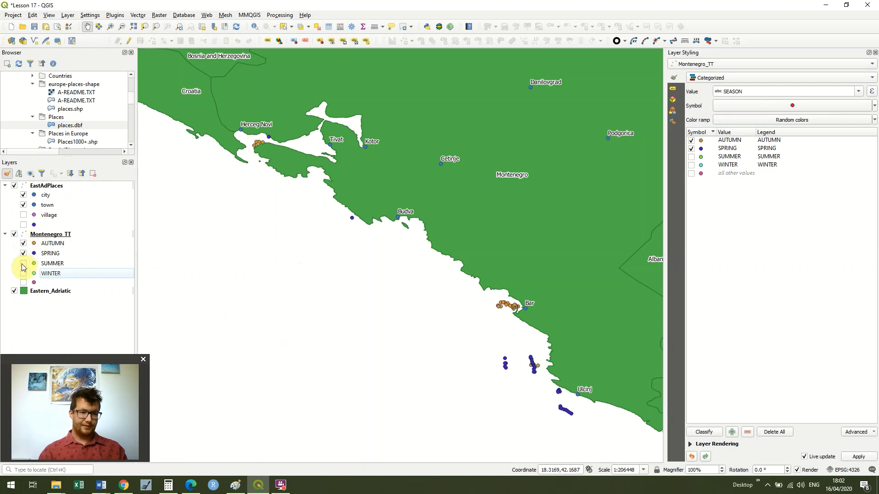
click(23, 263)
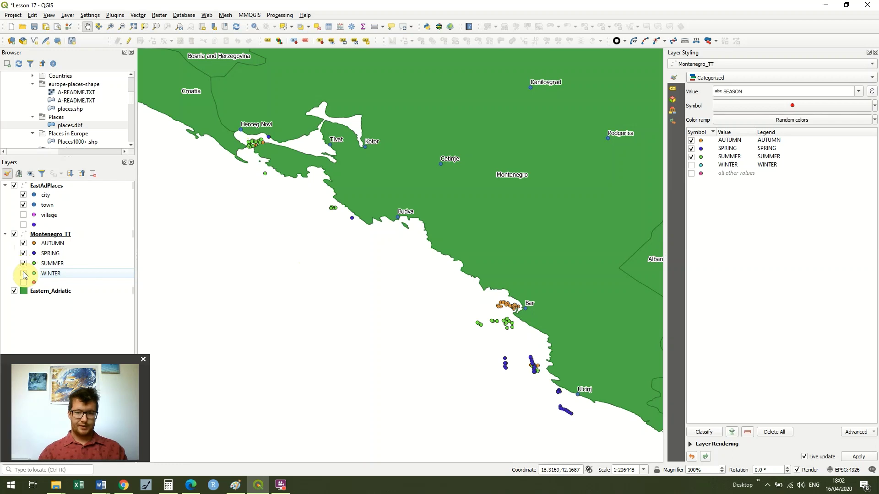
click(23, 273)
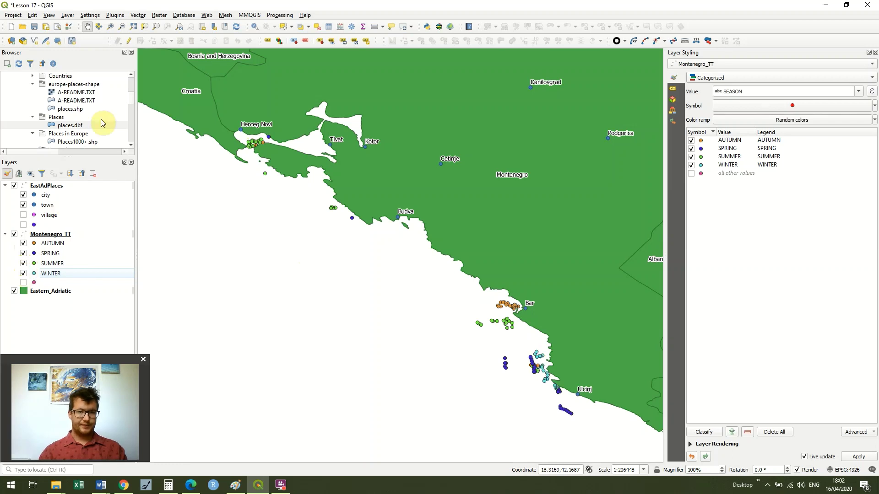
- Create a new print layout from the Project menu titled 'season vs grp size'
click(13, 15)
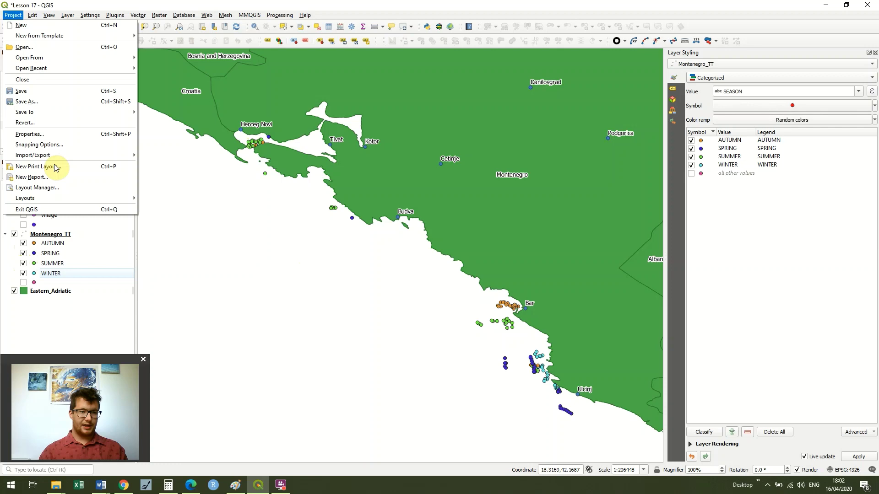
click(55, 168)
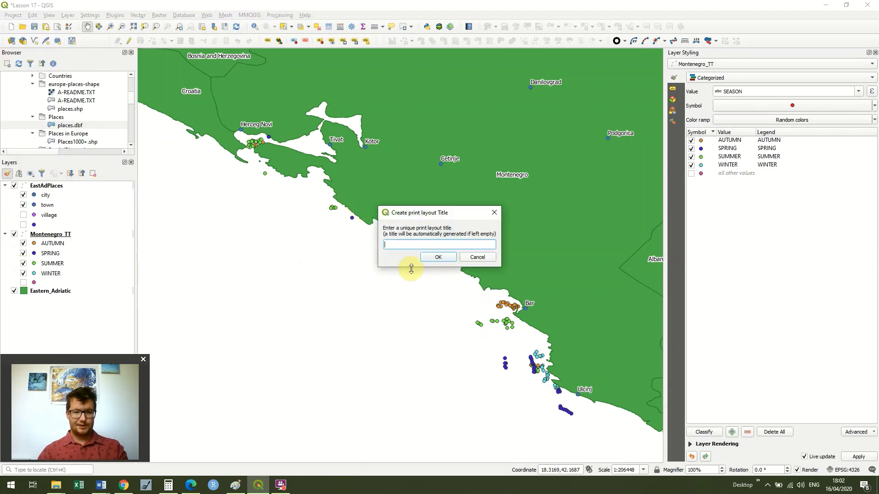
text(sea)
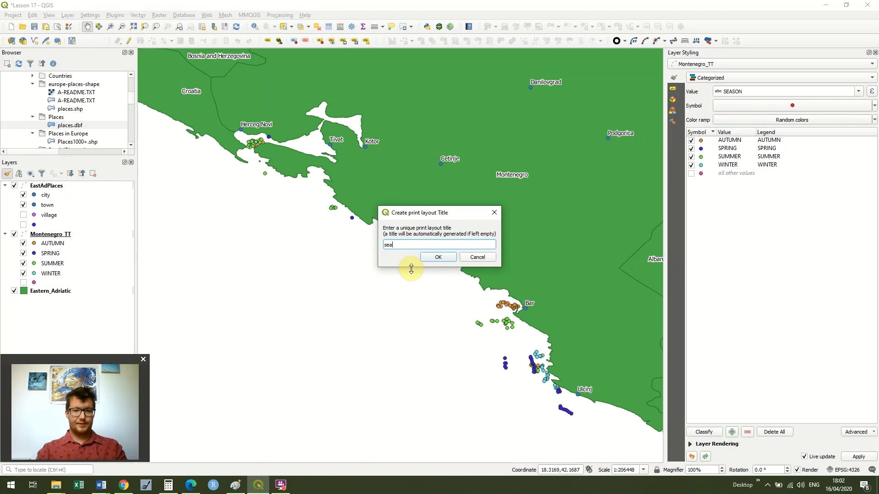
text(son )
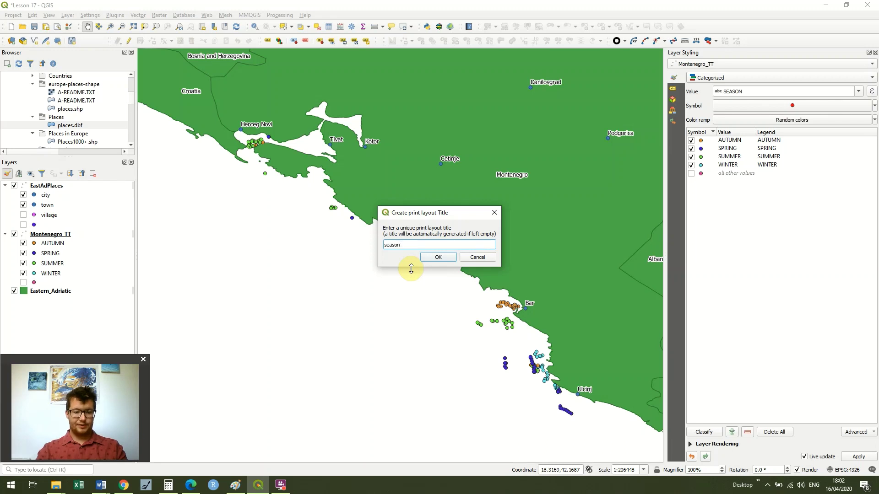
text(vs grp siz)
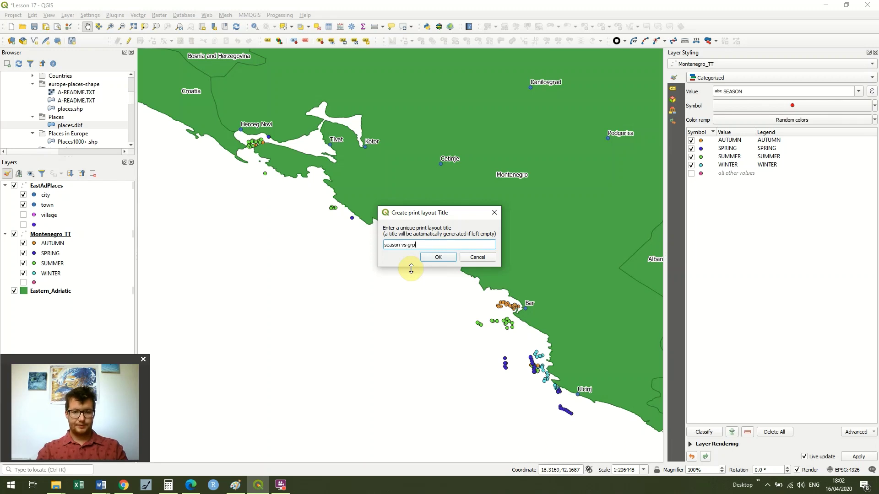
text(e)
key(Return)
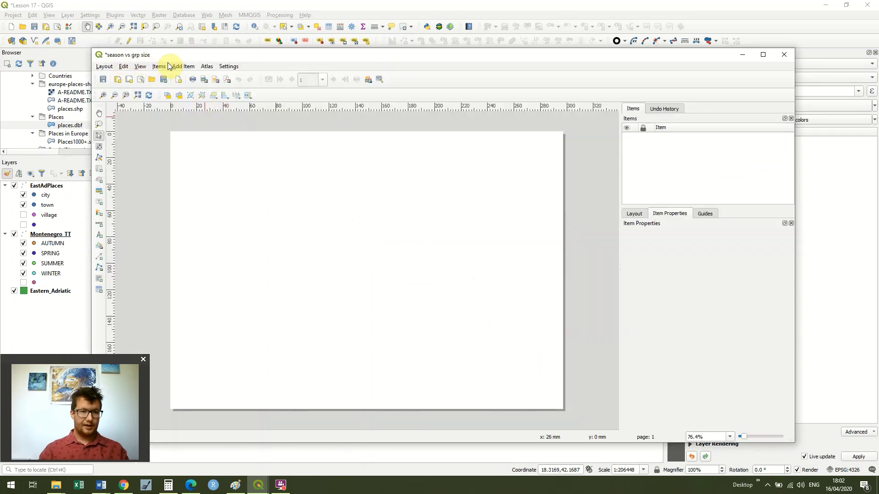
- Draw Map 1 over the page's left half and paste a copy as Map 2 on the right half
click(179, 66)
click(186, 76)
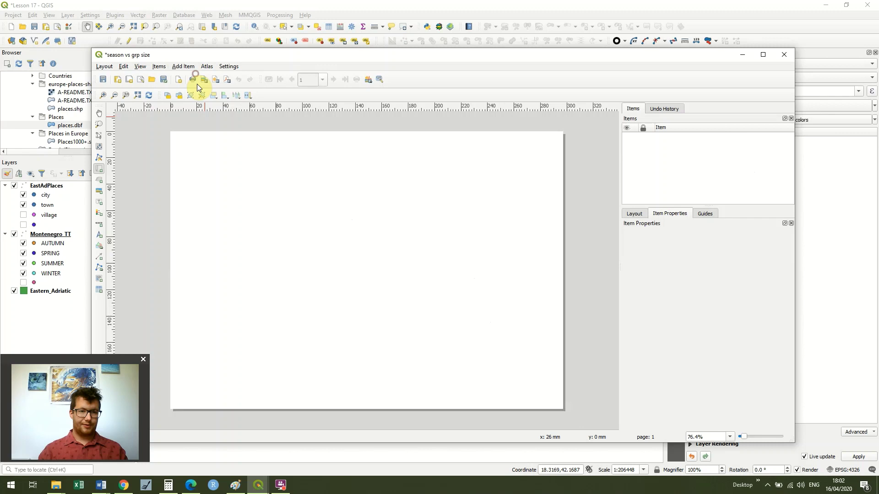
drag(173, 131, 367, 408)
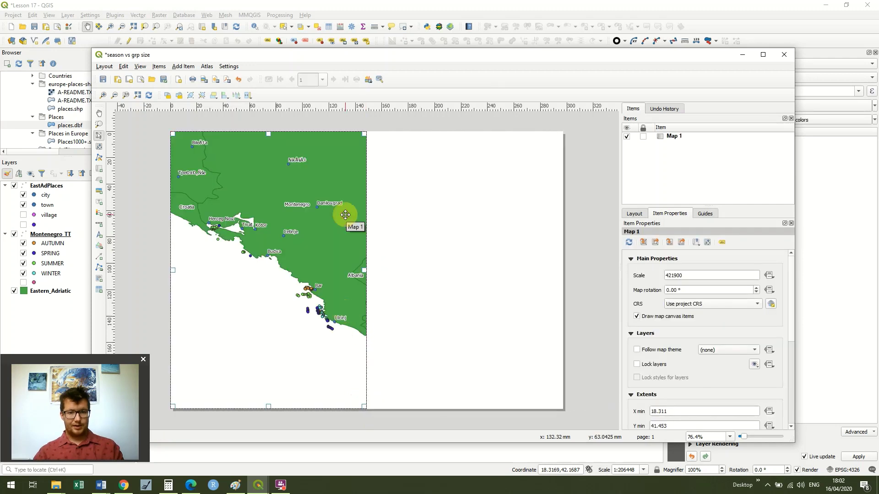
key(ctrl+v)
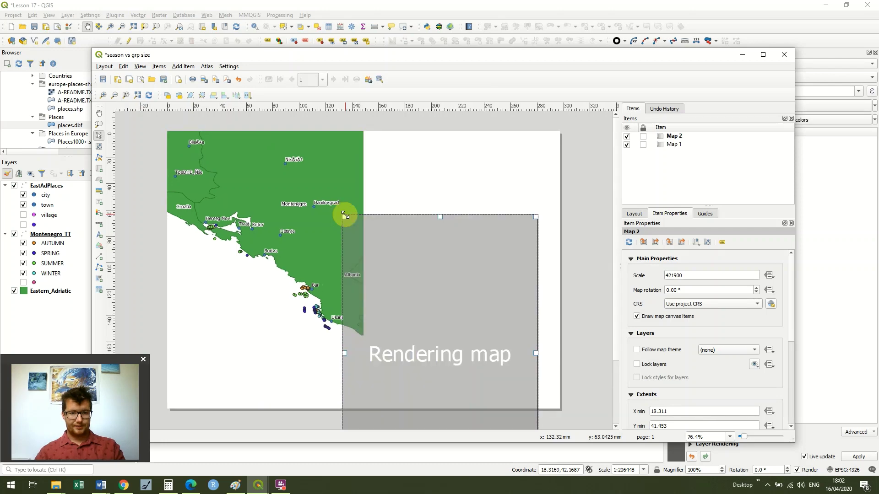
drag(429, 271, 451, 190)
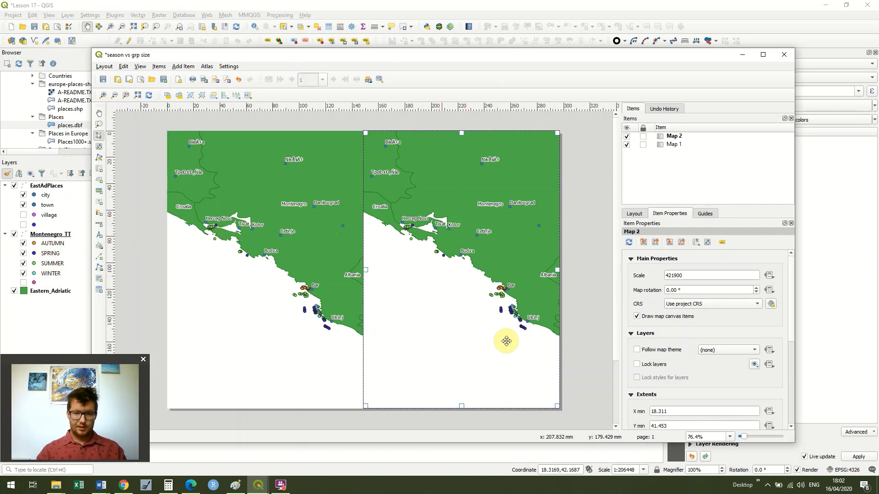
click(584, 284)
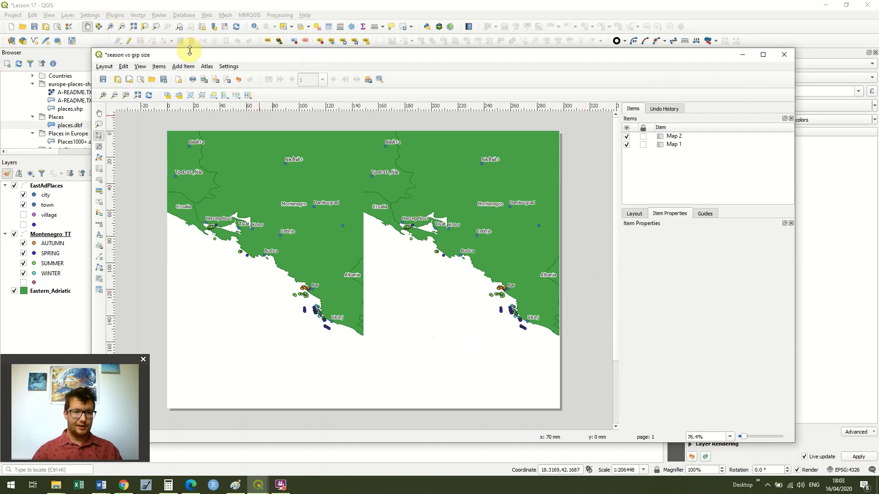
- Add a legend frame at the page's bottom left
click(183, 66)
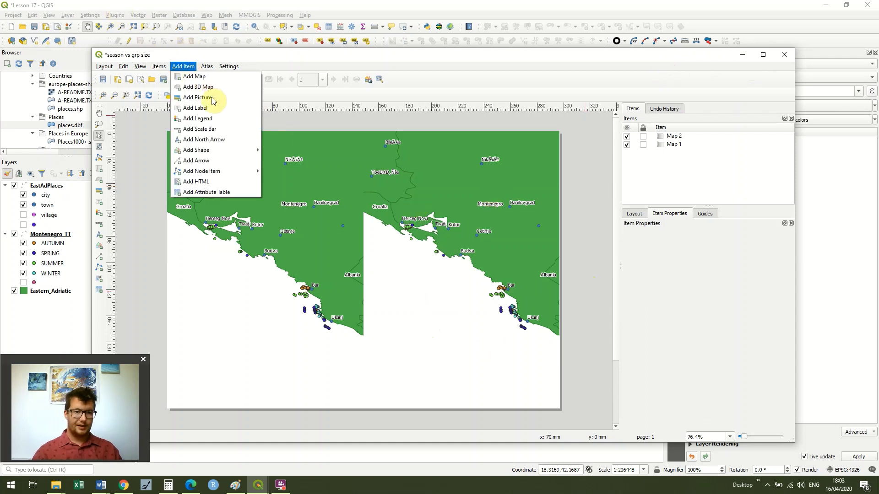
click(219, 119)
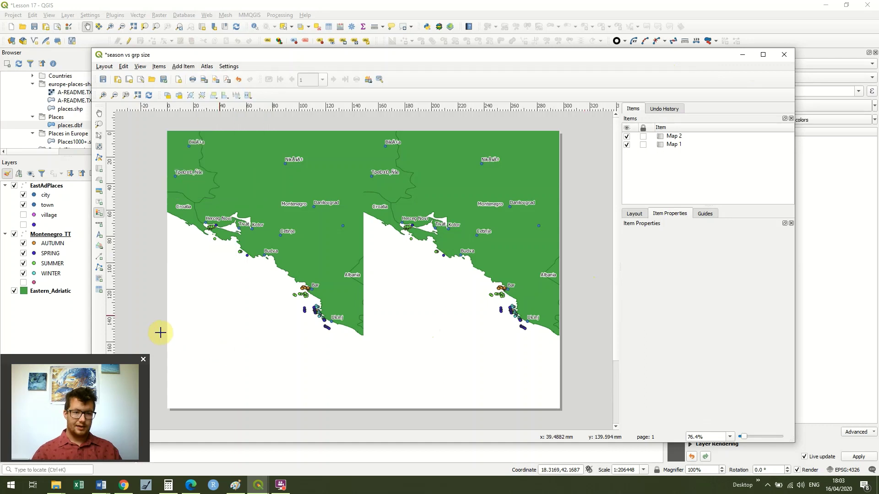
drag(169, 334, 234, 422)
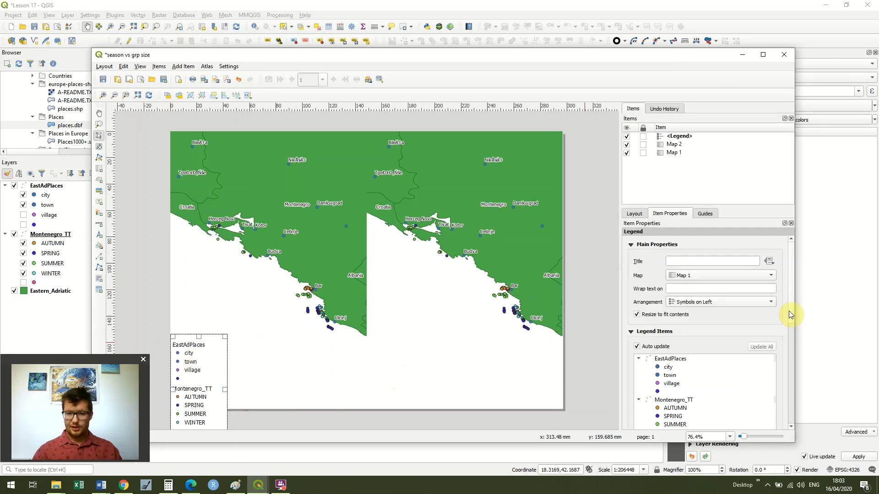
scroll(792, 339, down, 3)
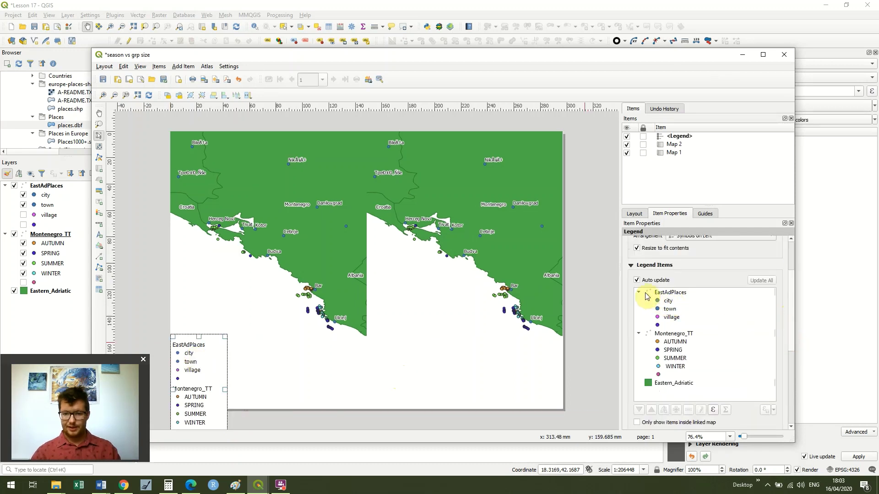
- Turn off legend auto-update, remove EastAdPlaces, Eastern_Adriatic and the unnamed entry, and retitle Montenegro_TT 'Bottlenose dolphins by season'
click(636, 280)
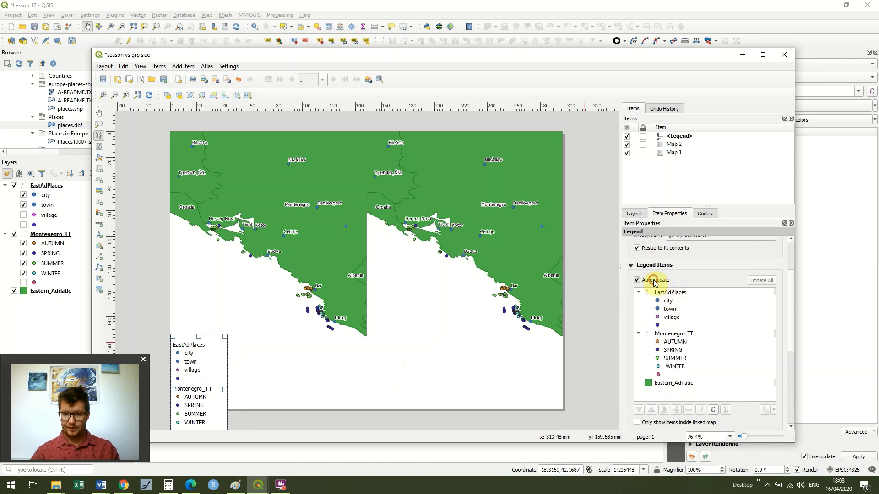
click(671, 294)
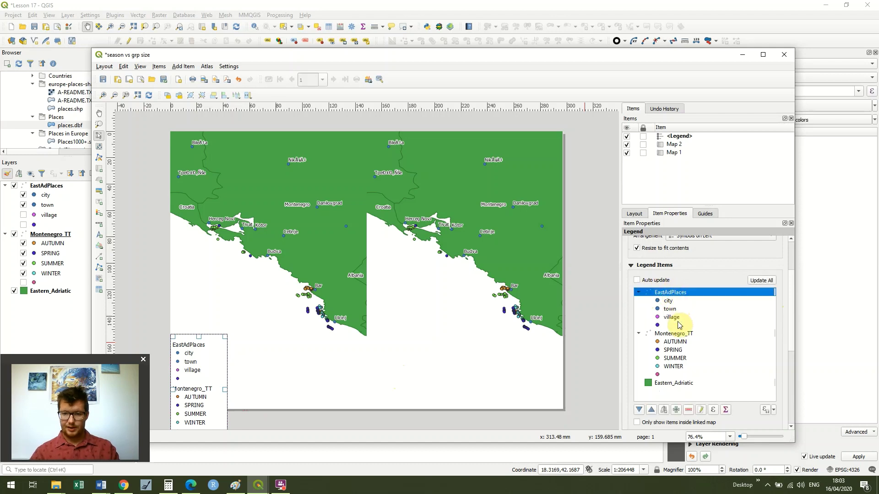
click(688, 410)
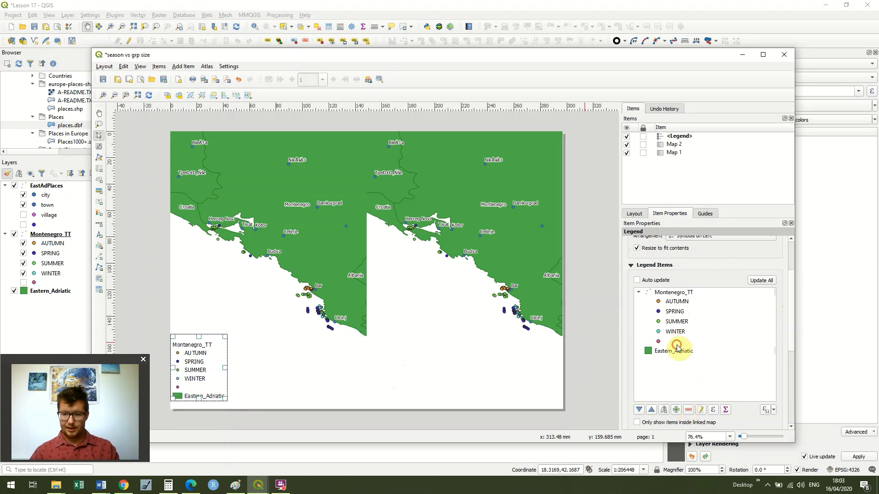
click(678, 342)
shift+click(679, 351)
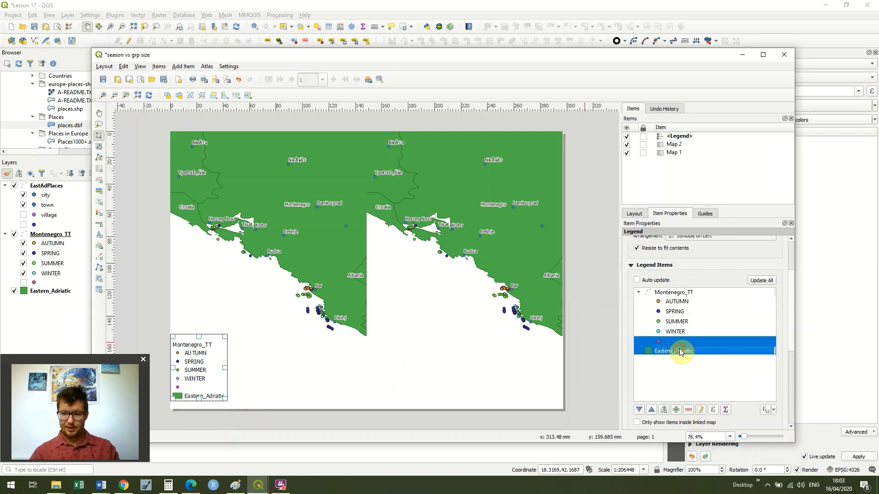
click(689, 410)
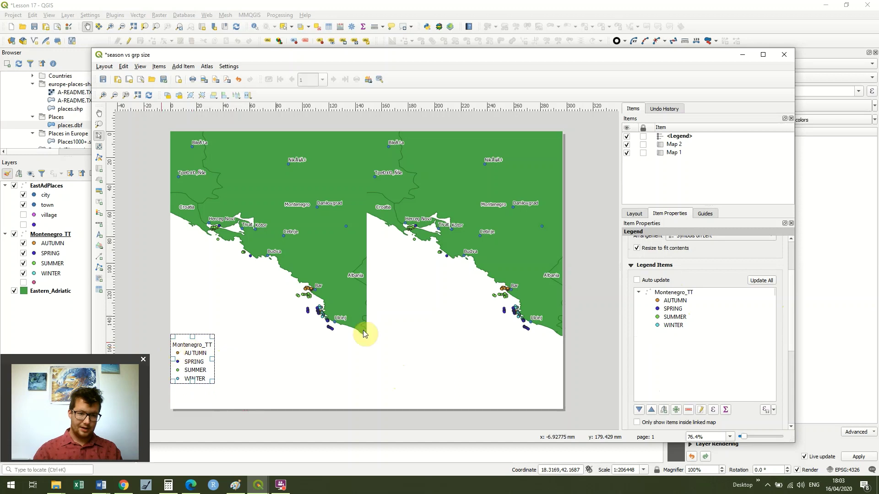
double_click(685, 292)
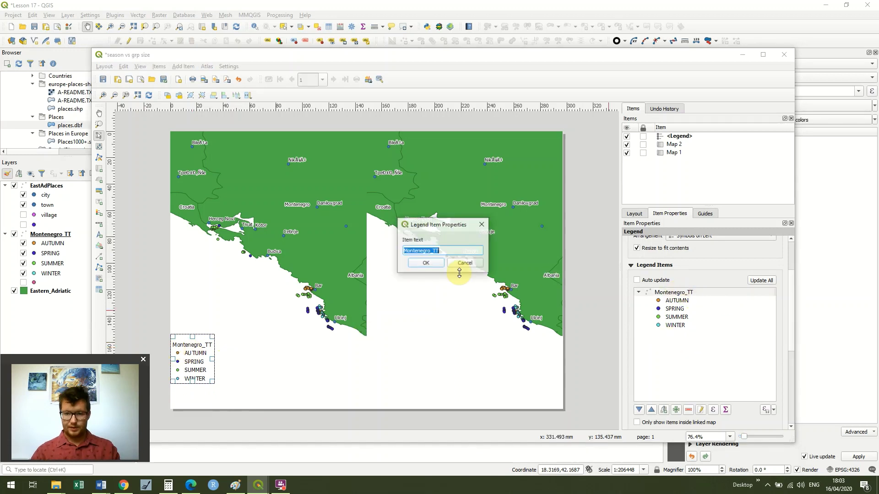
text(Bottlen)
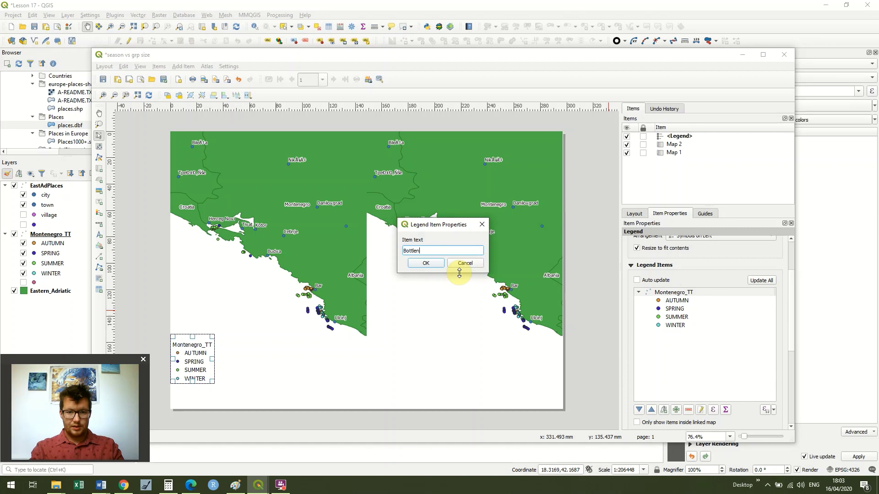
text(ose dolphins b)
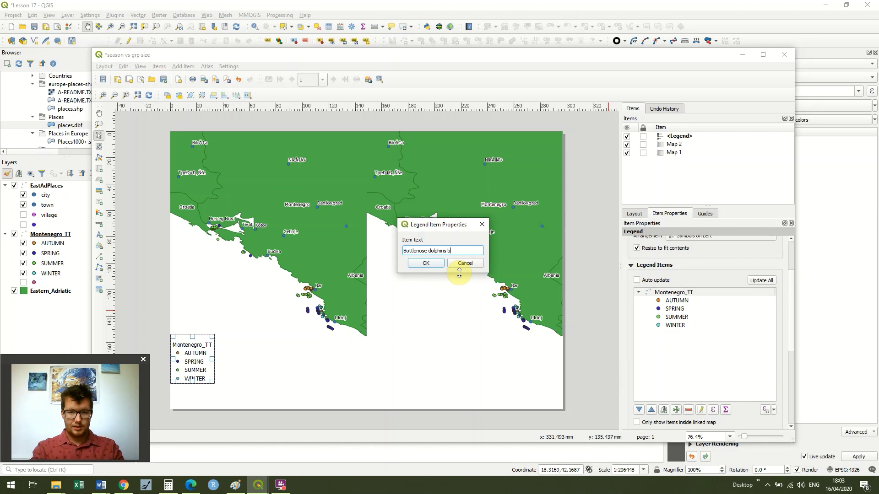
text(y season)
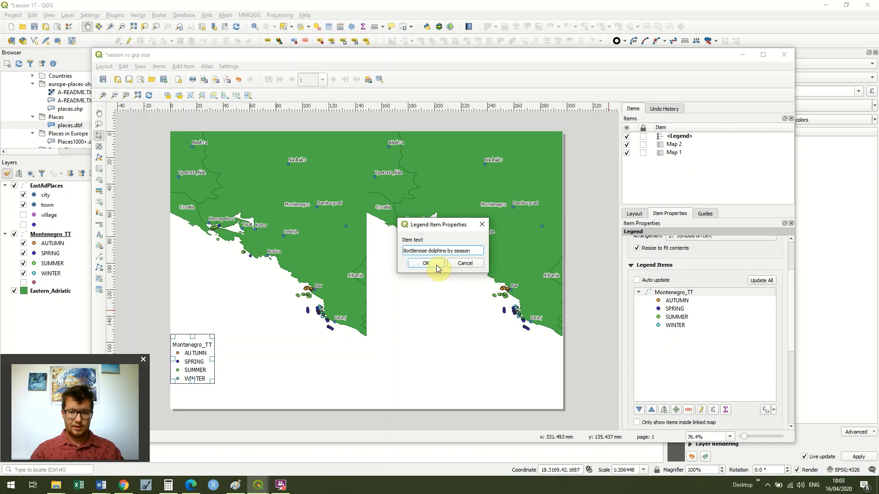
- Move the season legend lower on the page and lock both it and Map 1
click(426, 264)
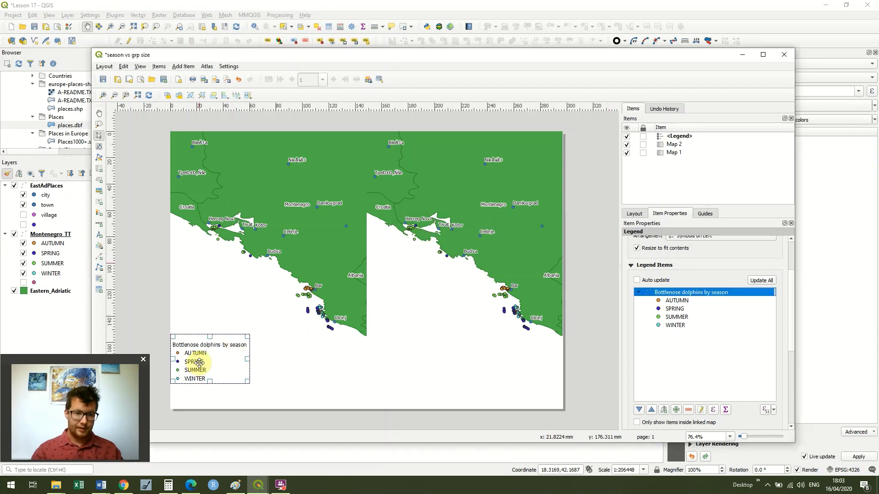
drag(200, 370, 200, 395)
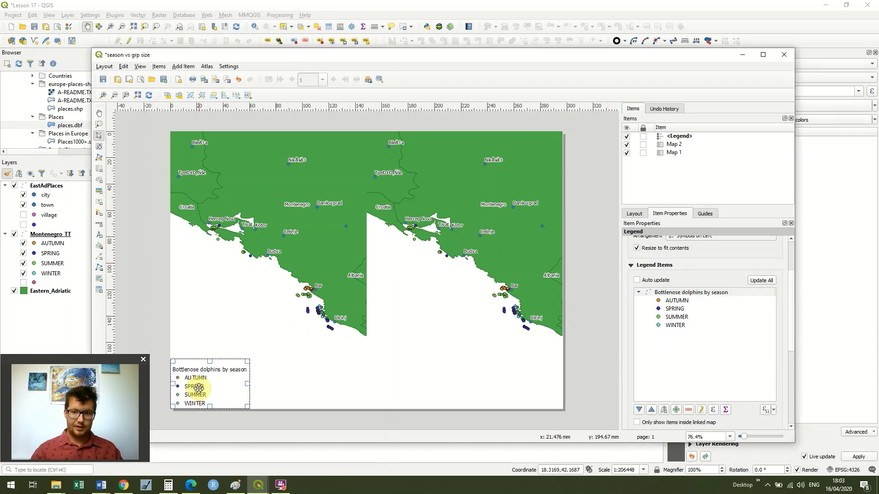
click(643, 153)
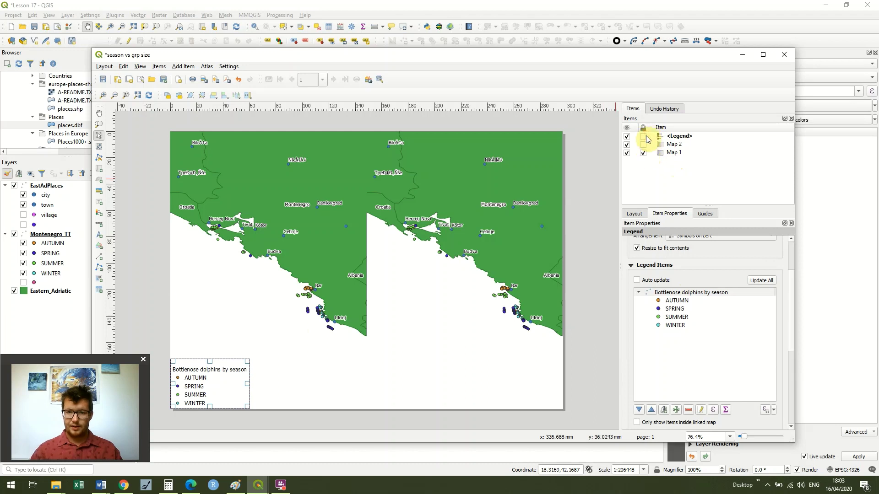
click(643, 137)
- Lock Map 1's layers and layer styles
click(676, 152)
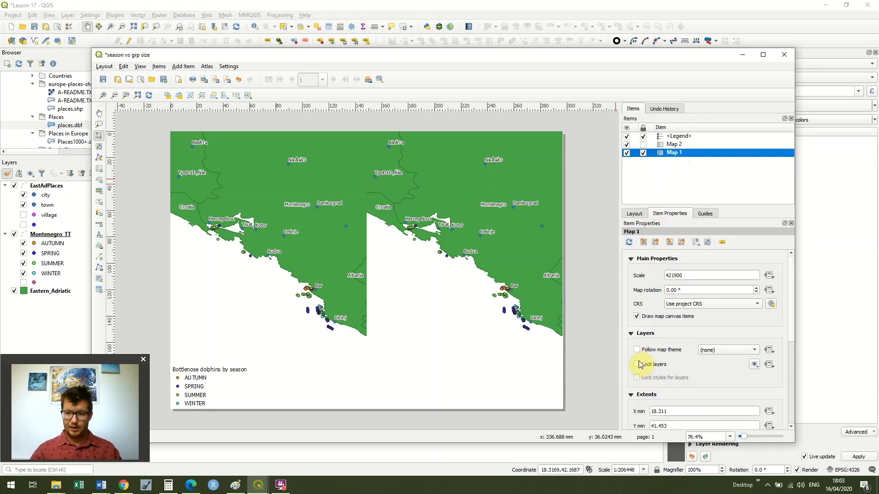
click(637, 364)
click(636, 377)
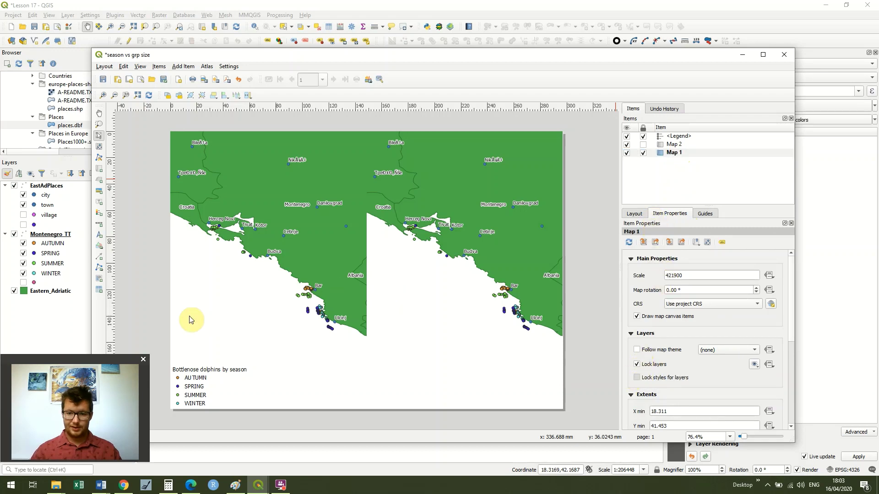
- From the main window, open the Montenegro_TT layer's Symbology properties
click(79, 328)
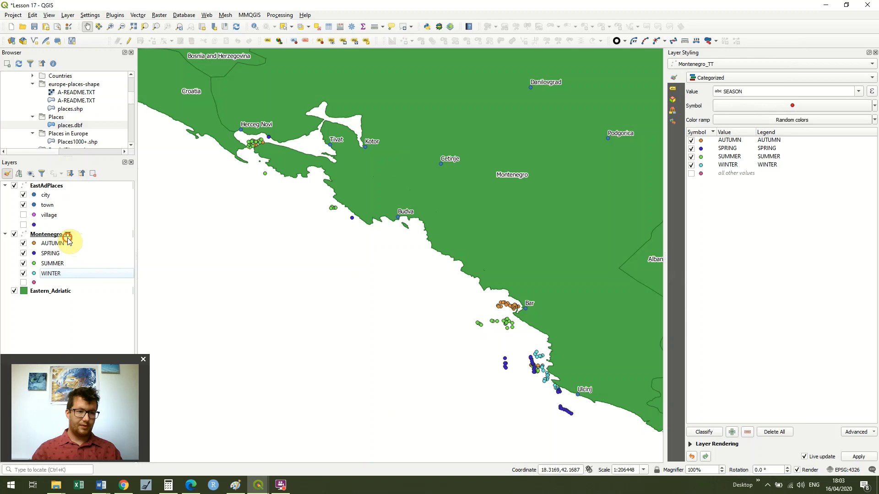
click(71, 235)
right_click(72, 233)
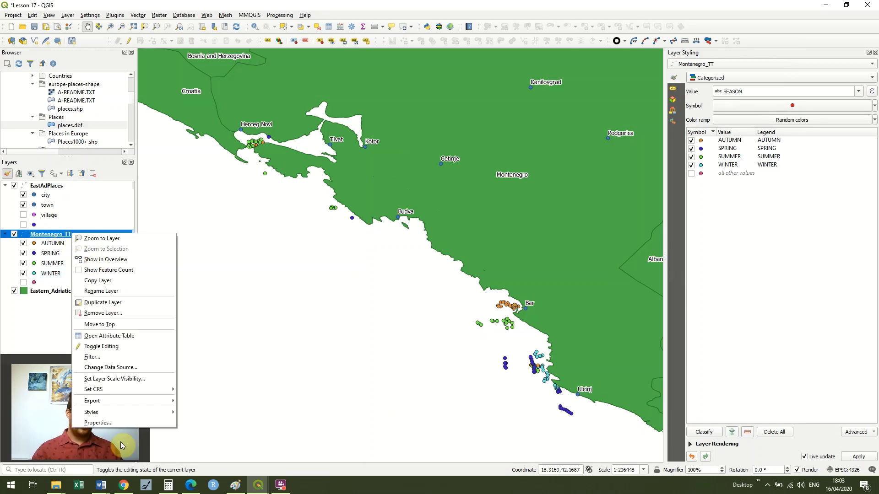
click(122, 422)
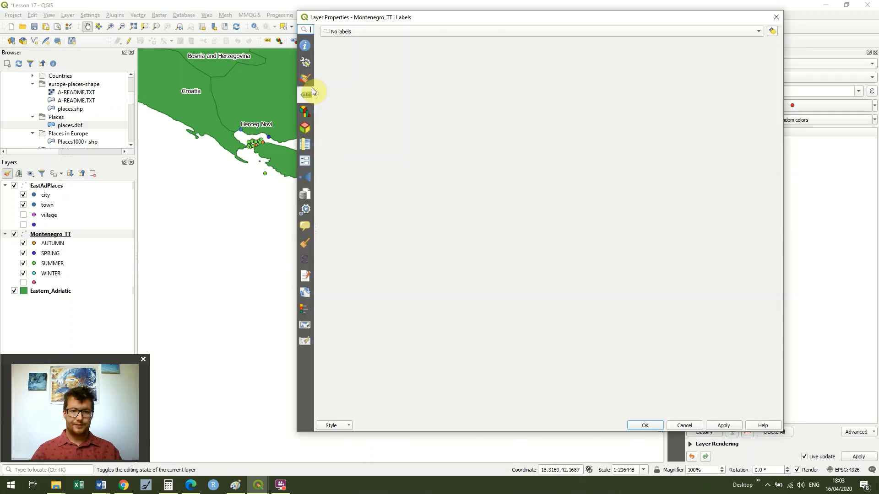
click(305, 79)
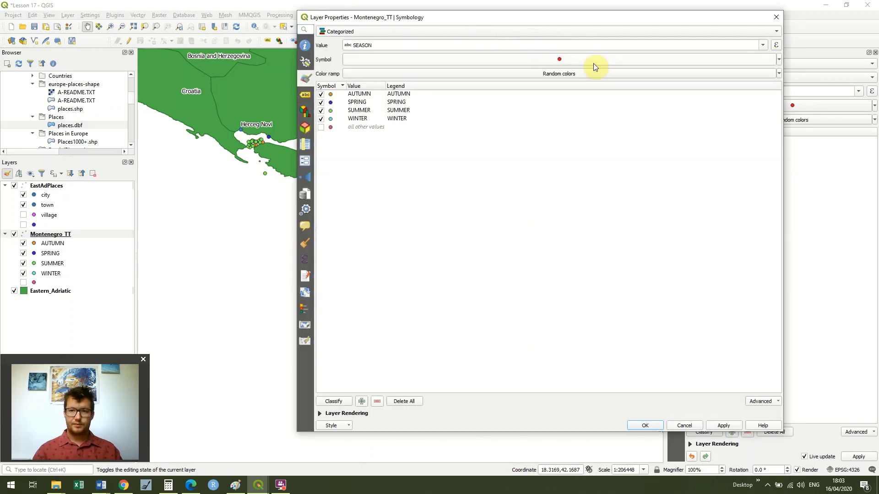
- Switch the renderer to Graduated on GRP SZ with 2 classes
click(775, 32)
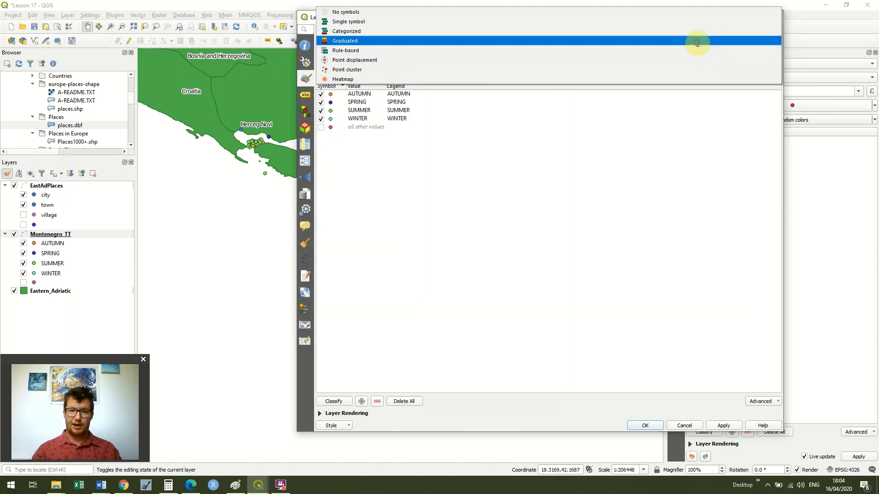
click(696, 41)
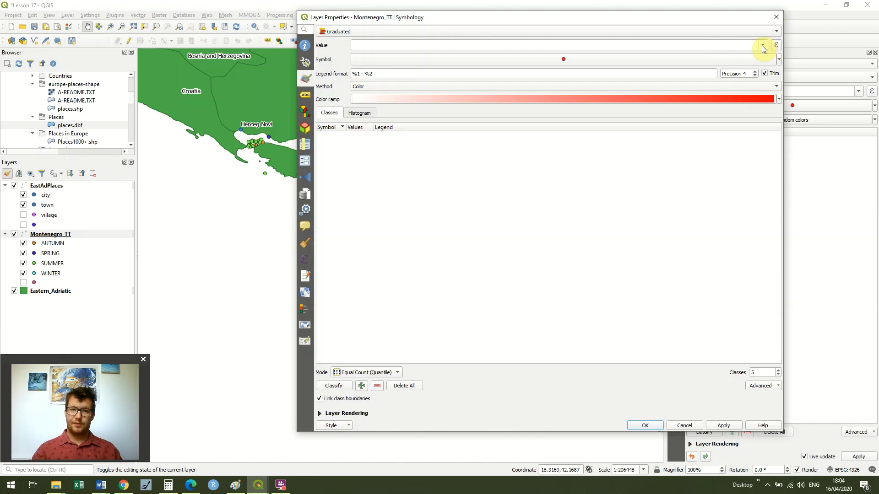
click(762, 45)
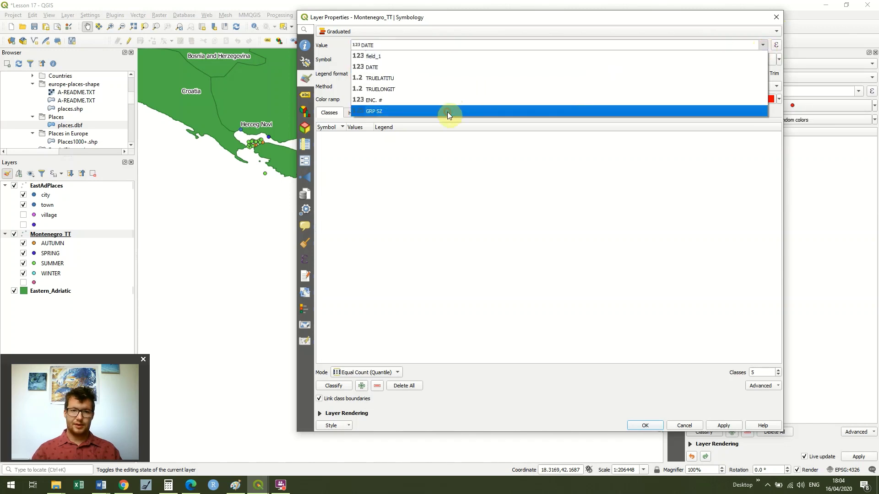
click(448, 111)
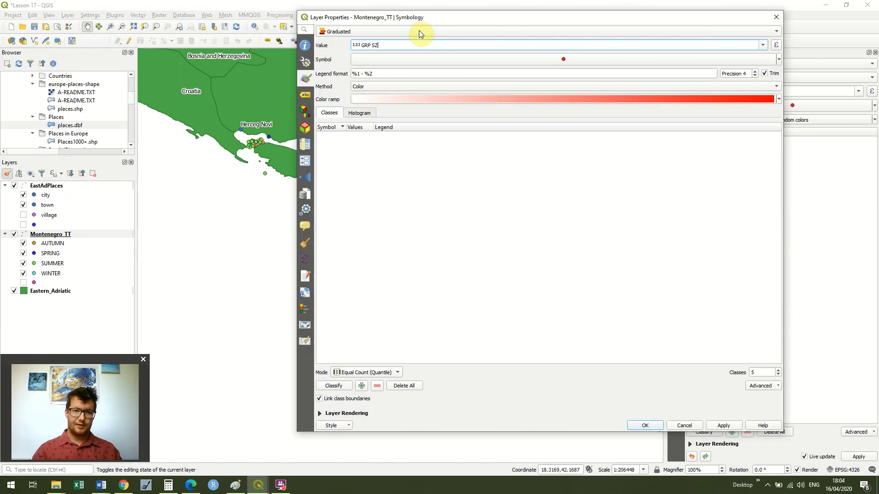
drag(507, 17, 595, 9)
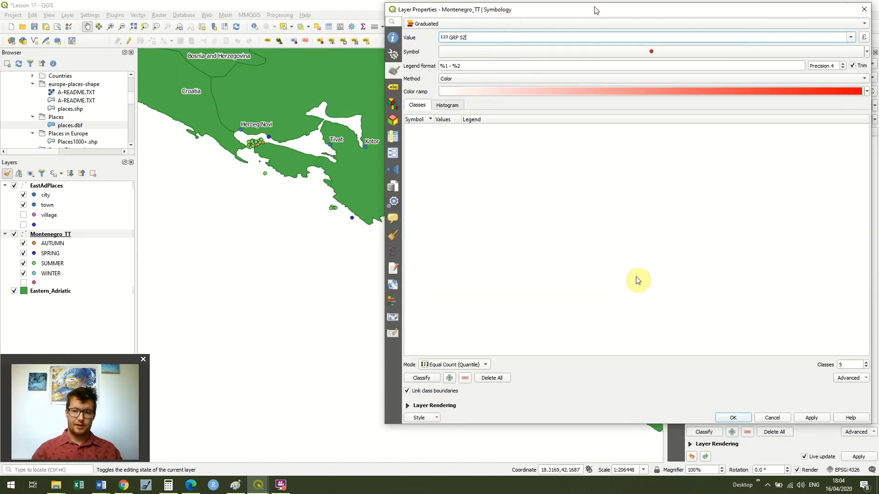
click(694, 377)
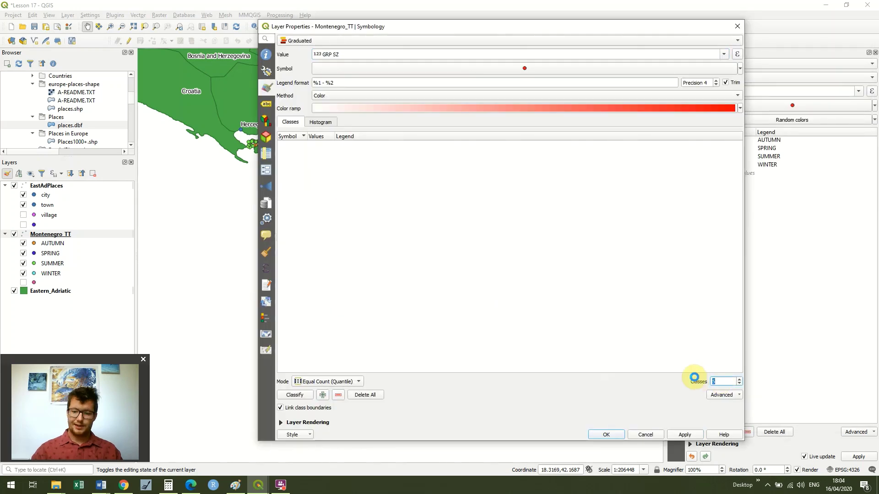
text(2)
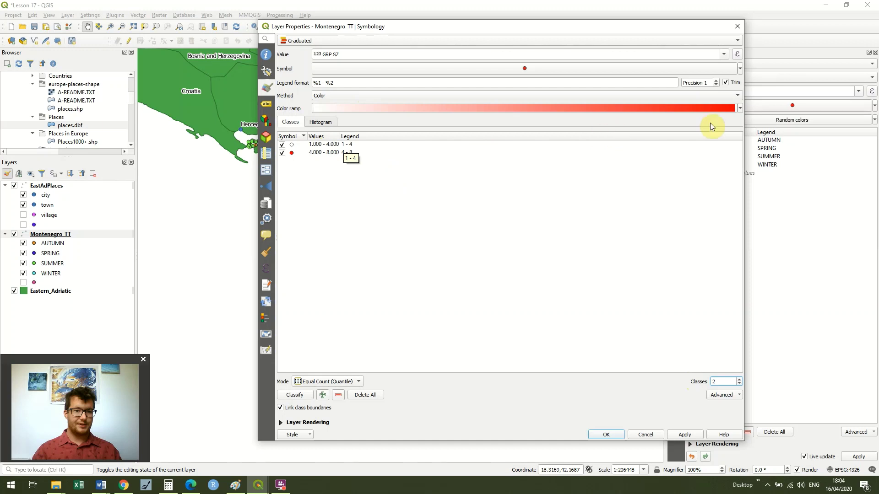
- Graduate the Montenegro_TT symbols by size instead of colour and apply
click(735, 96)
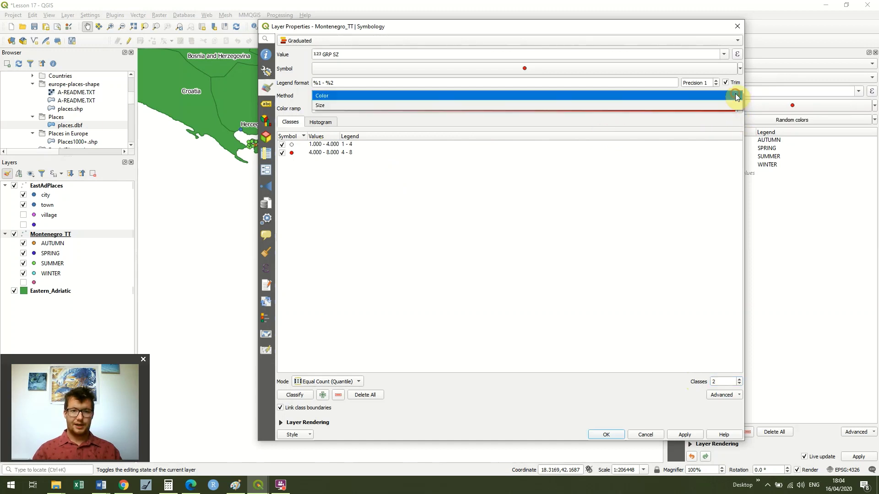
click(708, 105)
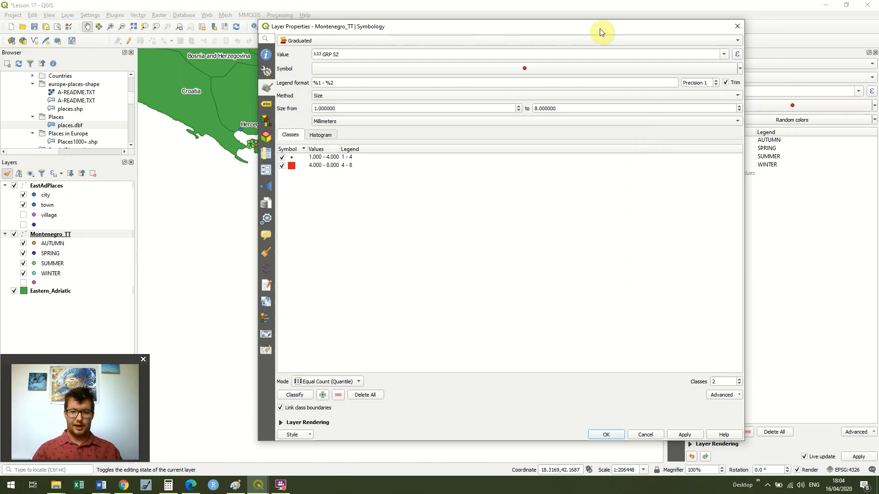
drag(576, 25, 308, 27)
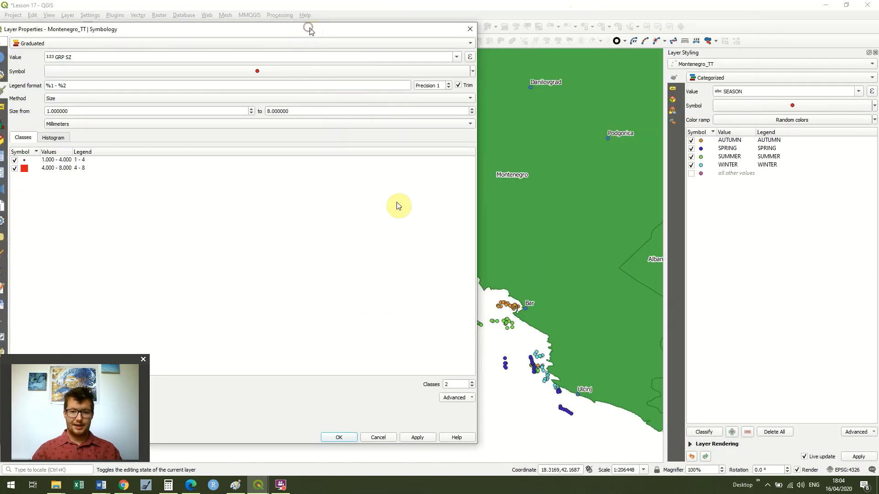
click(426, 437)
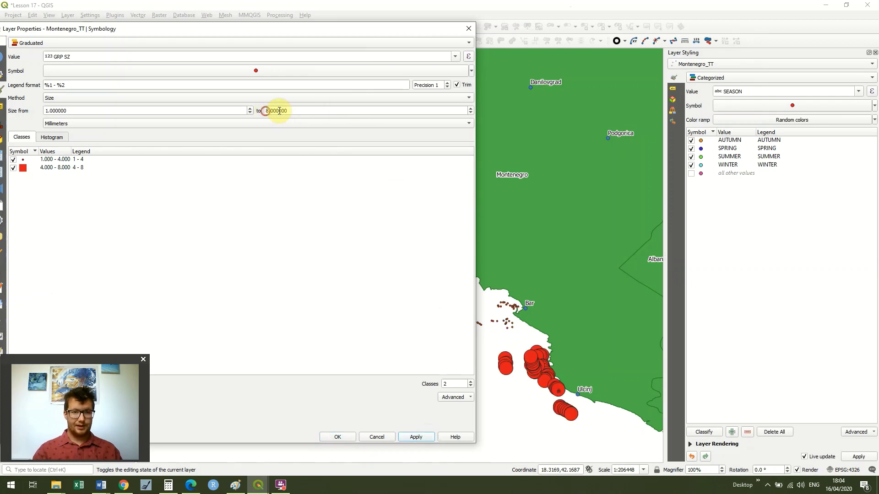
- Set the maximum symbol size to 3 mm, apply it, and close Layer Properties
double_click(307, 111)
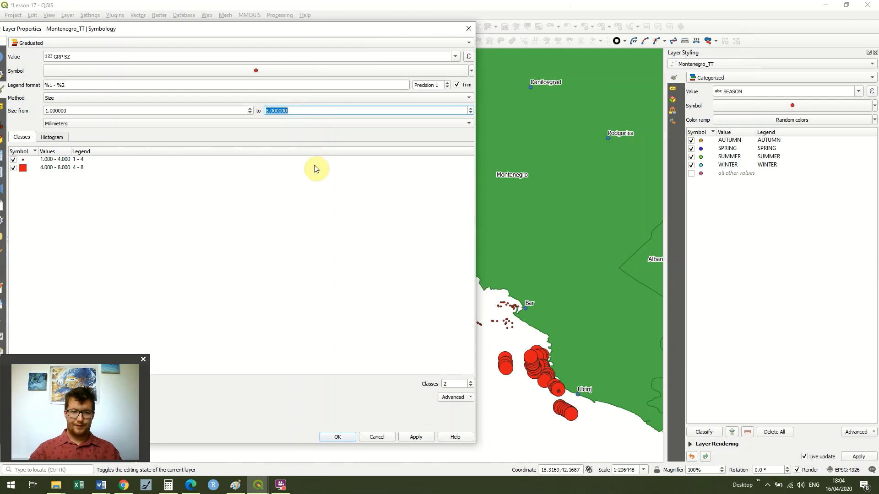
text(4)
click(416, 436)
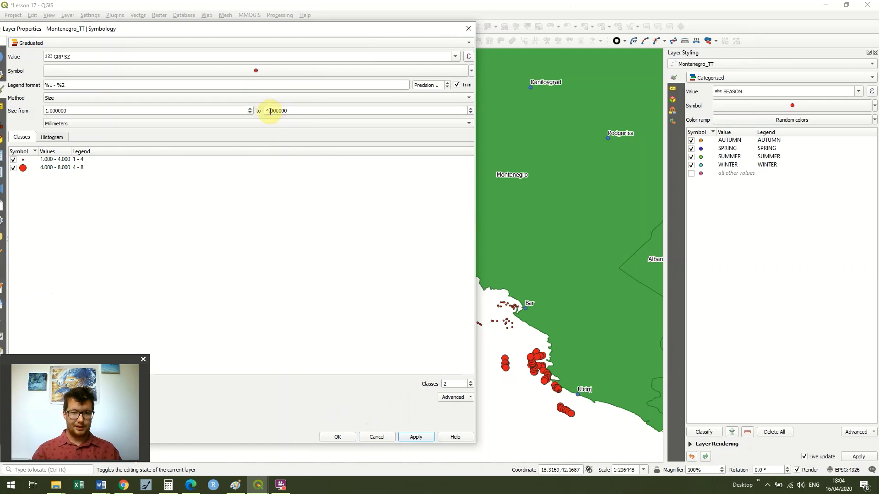
drag(268, 112, 294, 111)
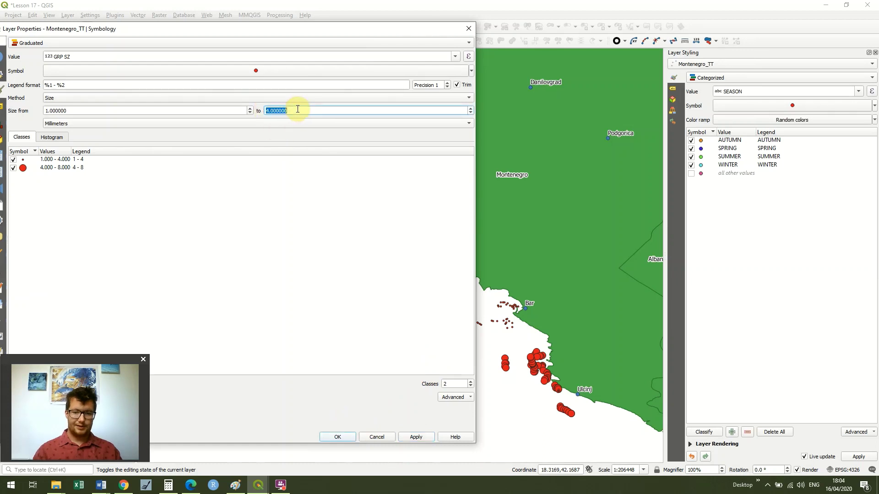
text(3)
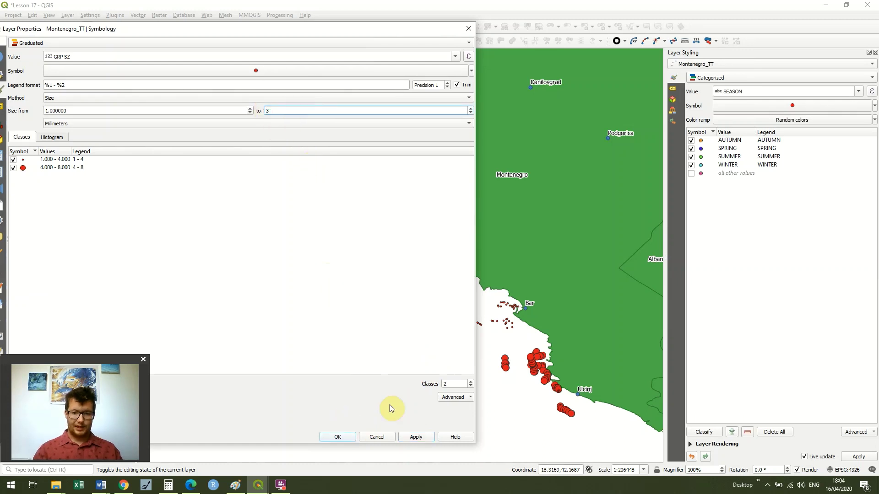
click(421, 437)
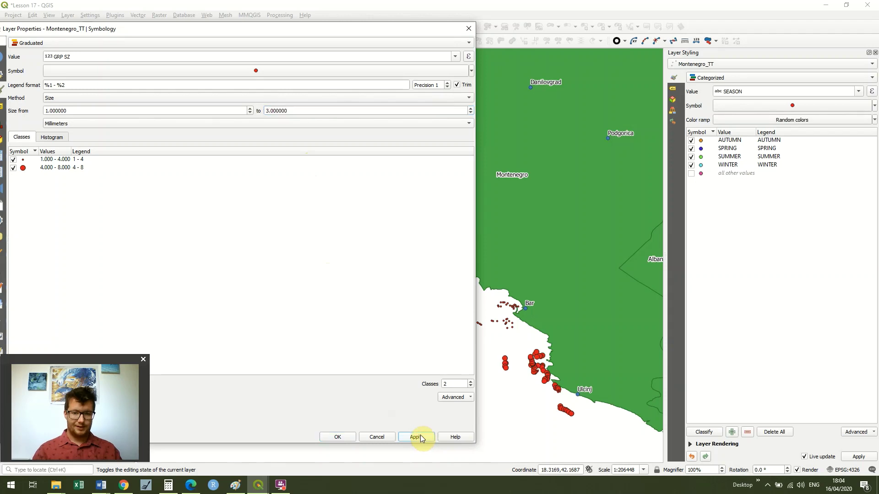
click(348, 435)
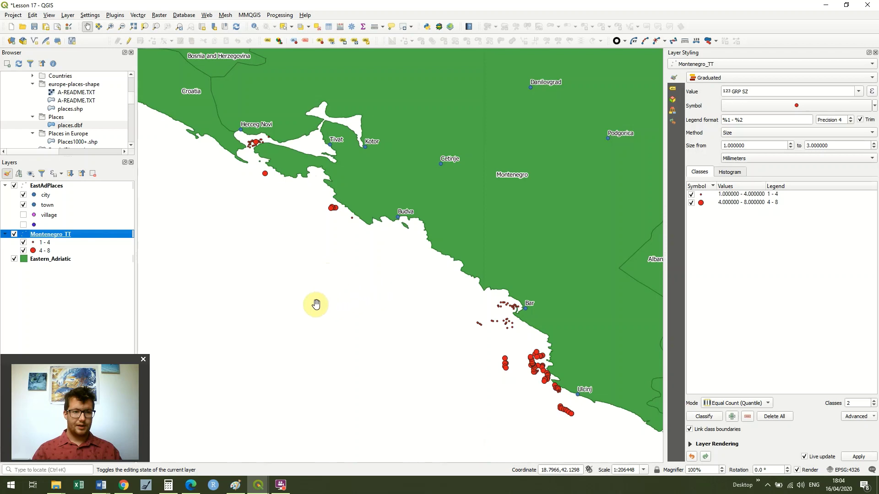
- Return to the 'season vs grp size' layout and deselect Map 1 to compare both maps
mouse_move(263, 481)
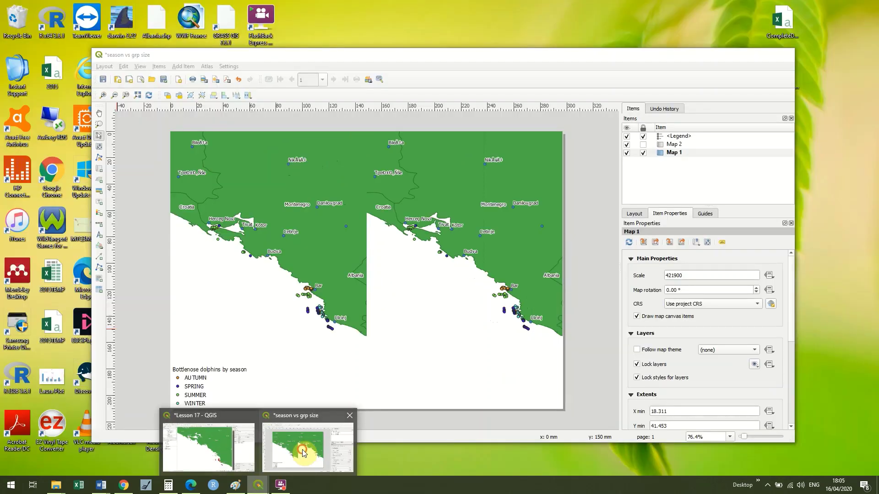
click(302, 446)
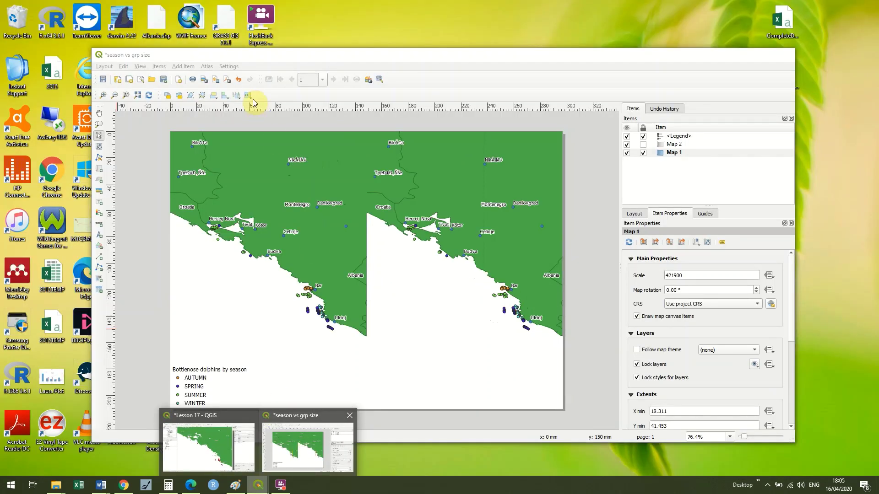
click(149, 95)
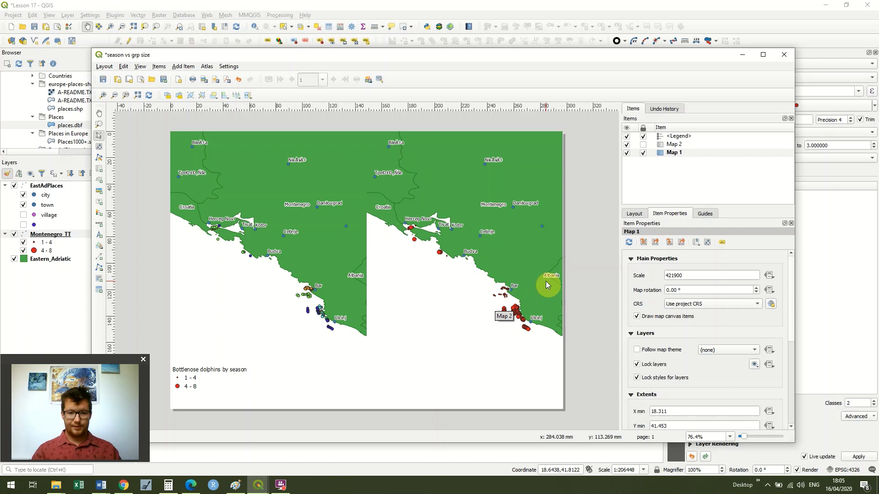
click(226, 374)
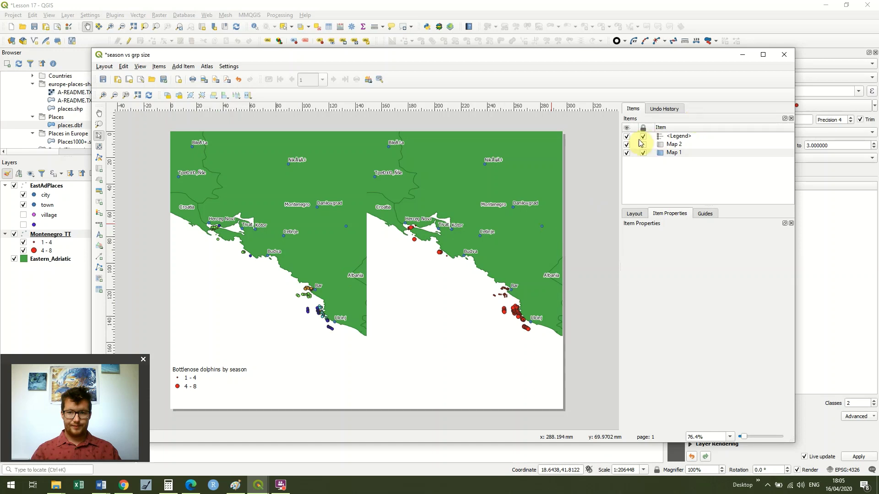
- Unlock the legend, move it beneath the right-hand map, and lock it again
click(642, 136)
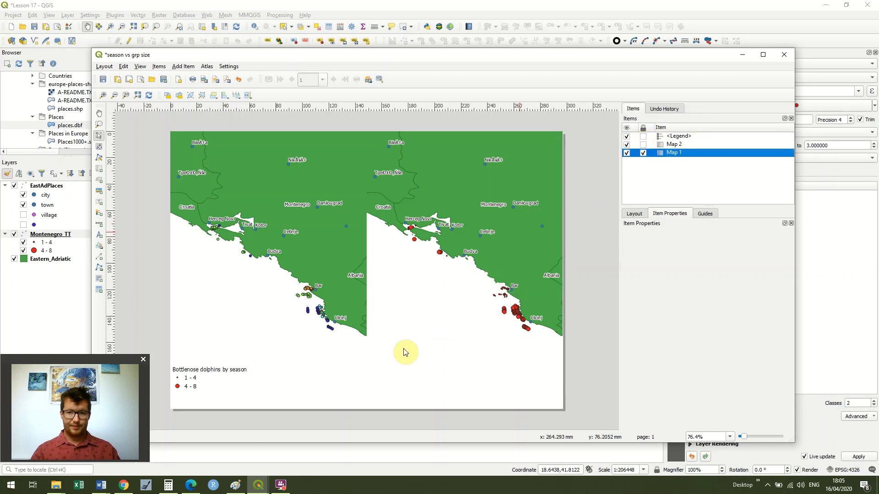
click(210, 370)
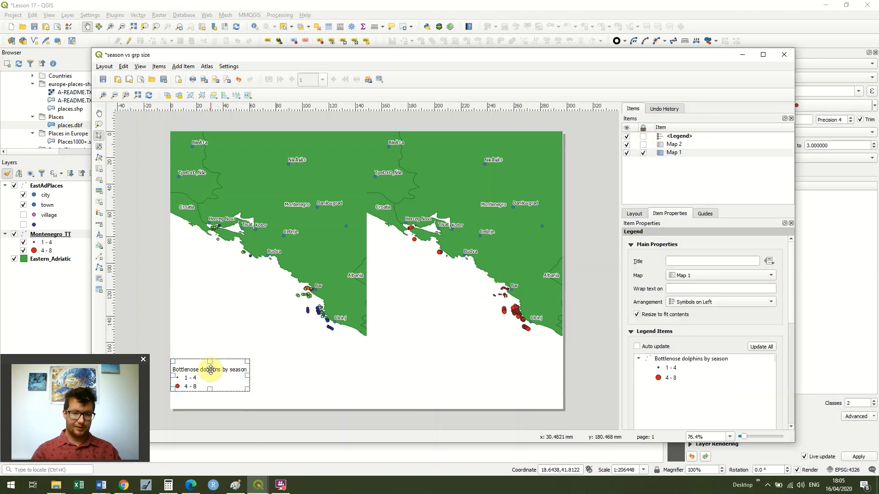
drag(210, 370, 406, 368)
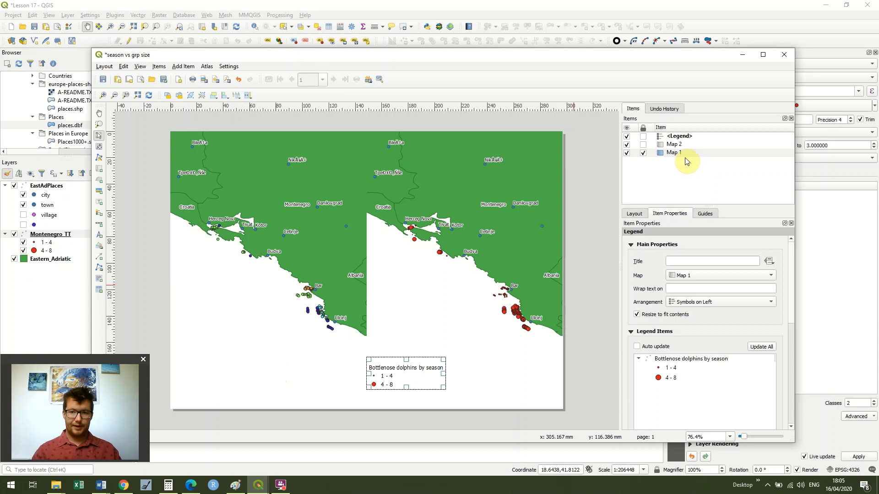
click(643, 137)
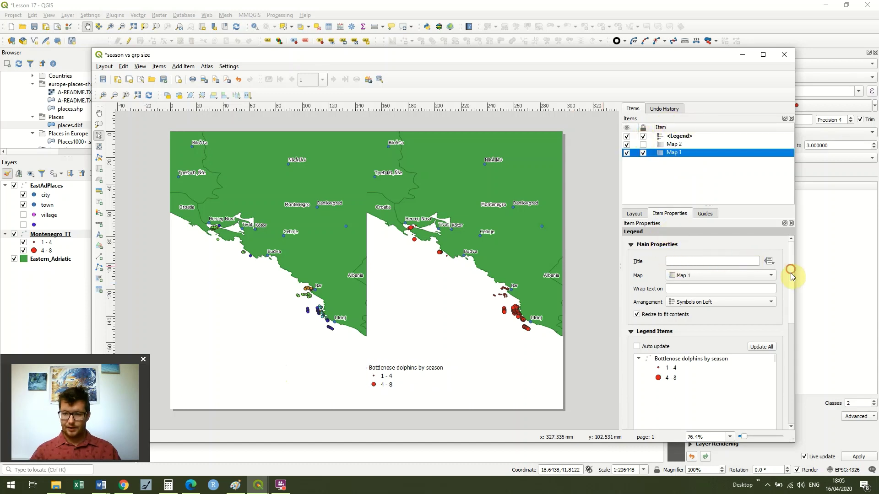
- Link the legend to Map 2 and show only items inside the linked map
drag(790, 273, 791, 296)
scroll(793, 333, down, 3)
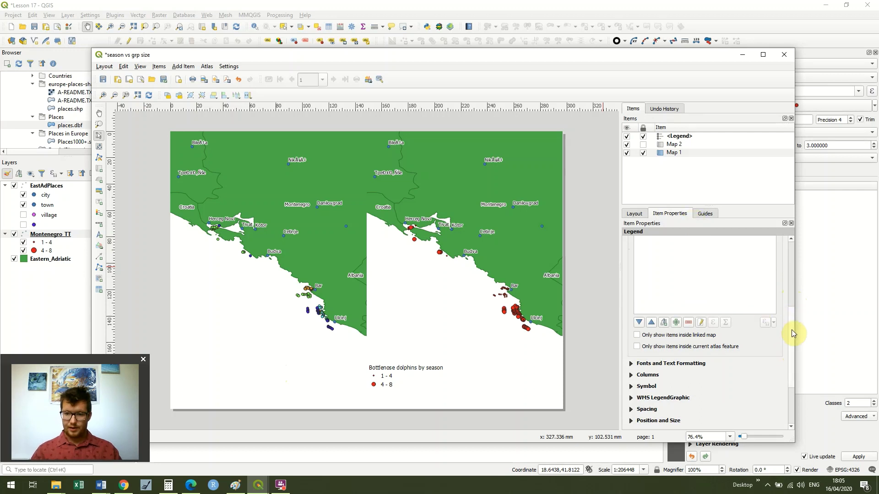
drag(792, 330, 792, 266)
scroll(793, 273, down, 1)
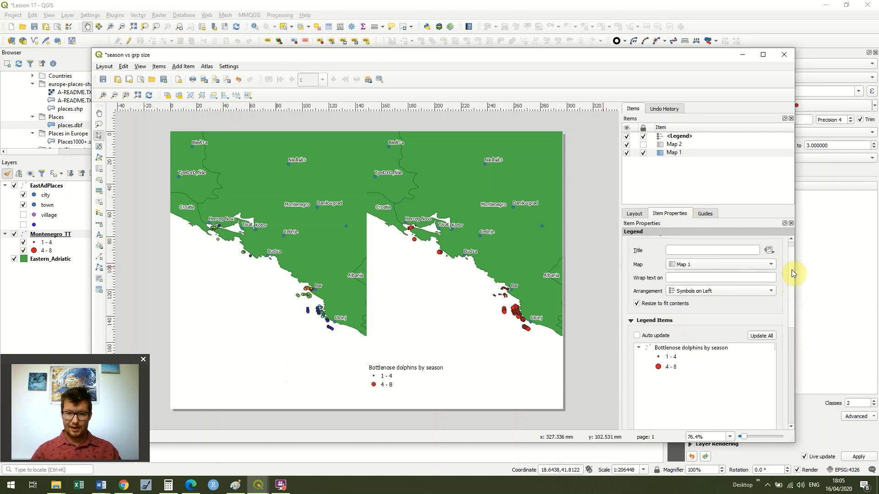
drag(790, 273, 786, 315)
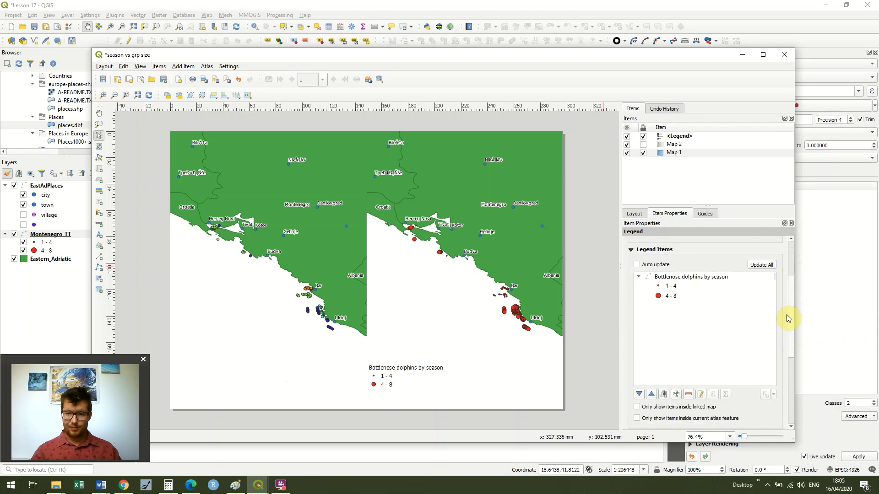
scroll(640, 339, down, 3)
click(637, 338)
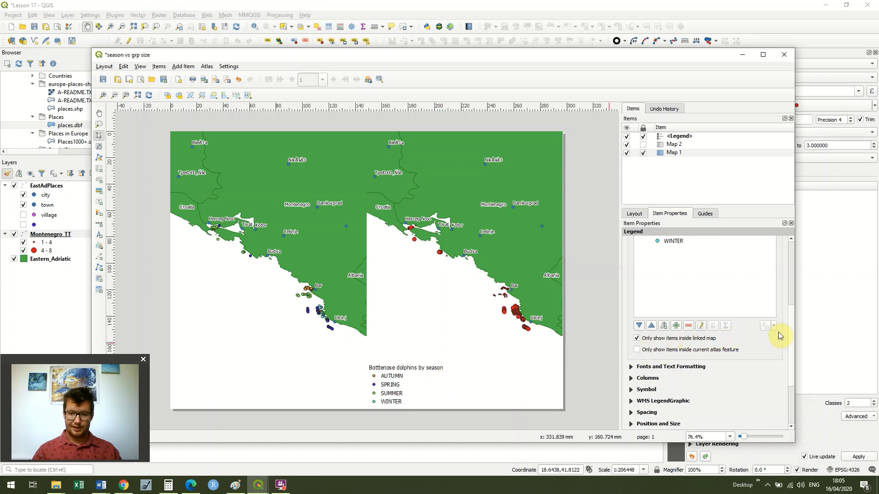
click(790, 319)
scroll(779, 273, up, 5)
click(766, 286)
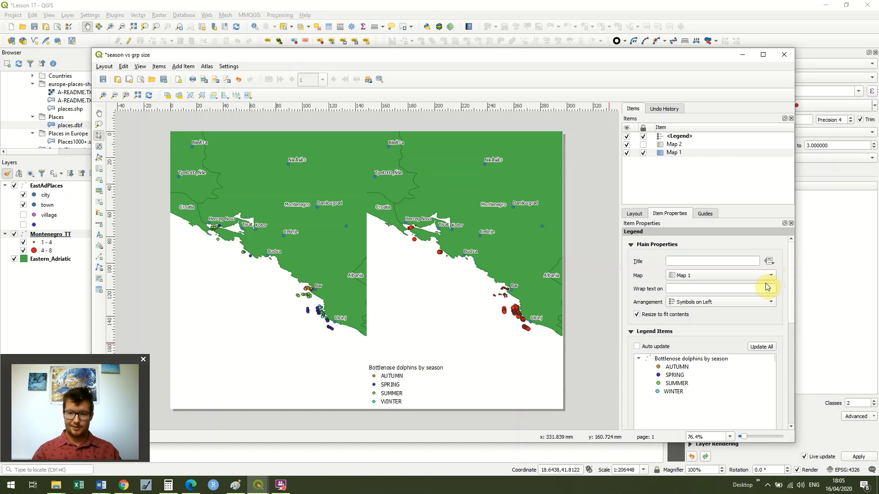
click(550, 358)
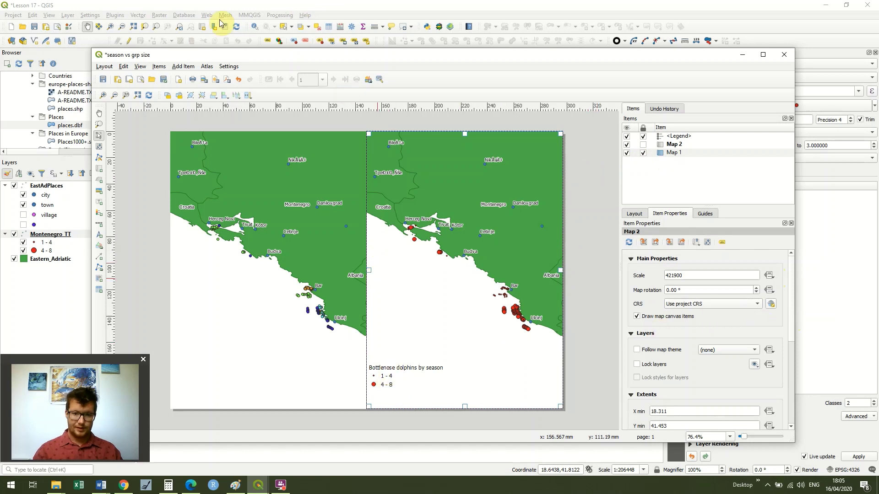
- Unlock the group-size legend and drag it down onto the page's bottom edge
click(643, 136)
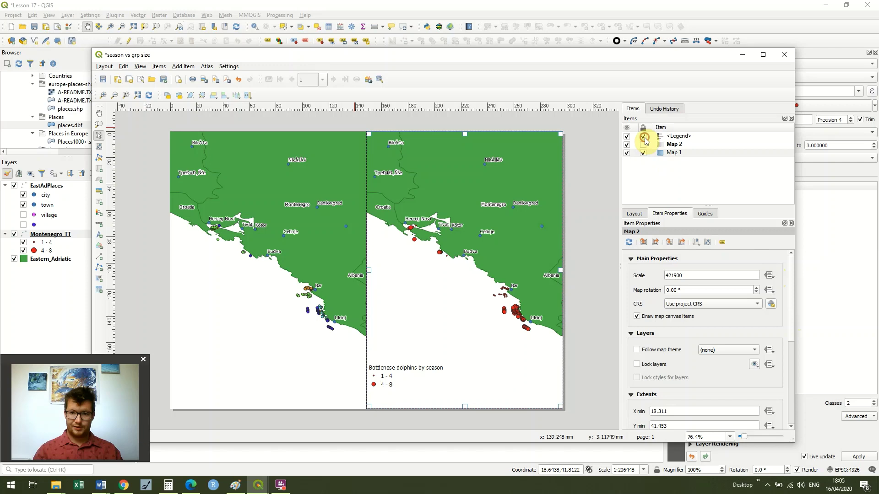
click(635, 157)
click(403, 367)
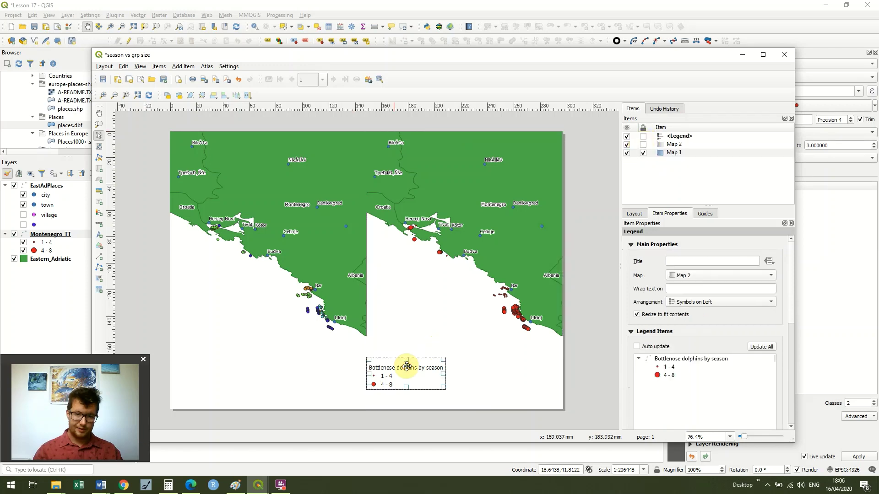
drag(394, 374, 395, 393)
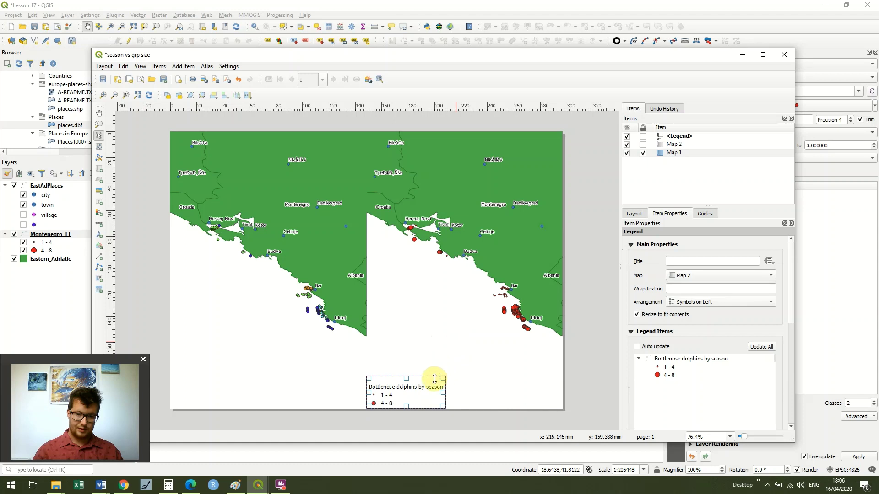
- Rename the right map's legend entry from 'Bottlenose dolphins by season' to 'Bottlenose dolphin group size'
double_click(713, 361)
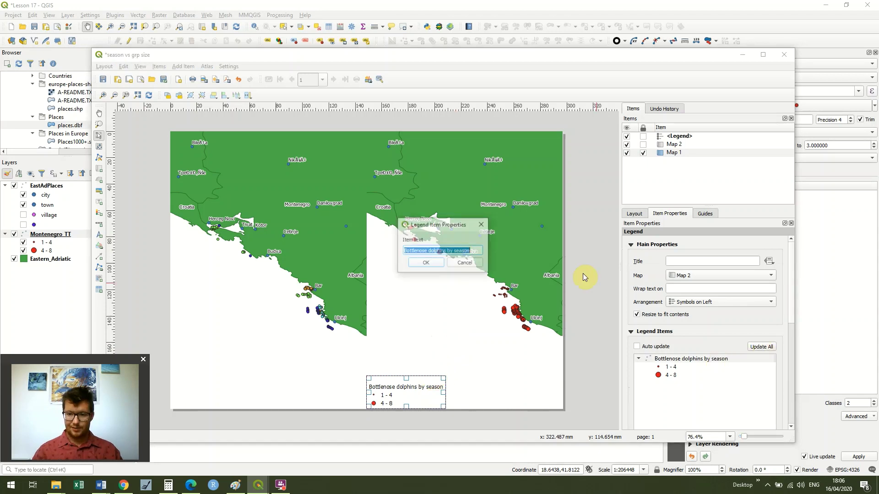
click(479, 249)
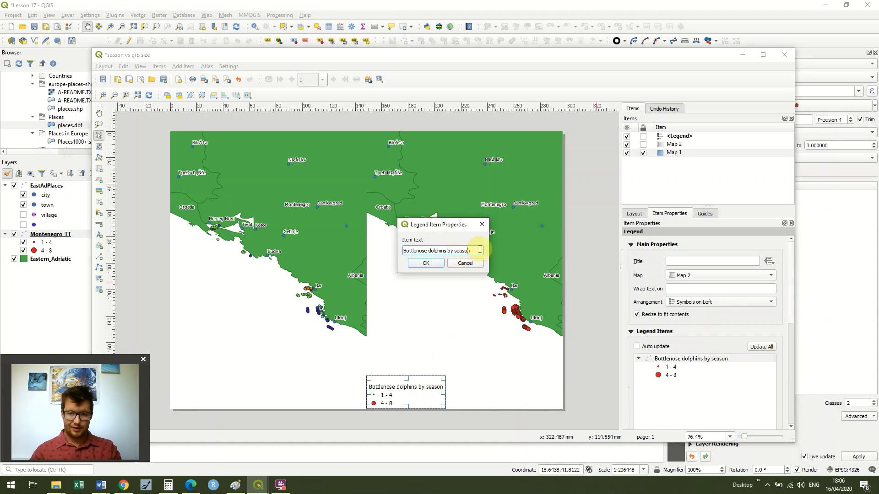
key(BackSpace)
key(BackSpace)
key(BackSpace)
key(BackSpace)
key(BackSpace)
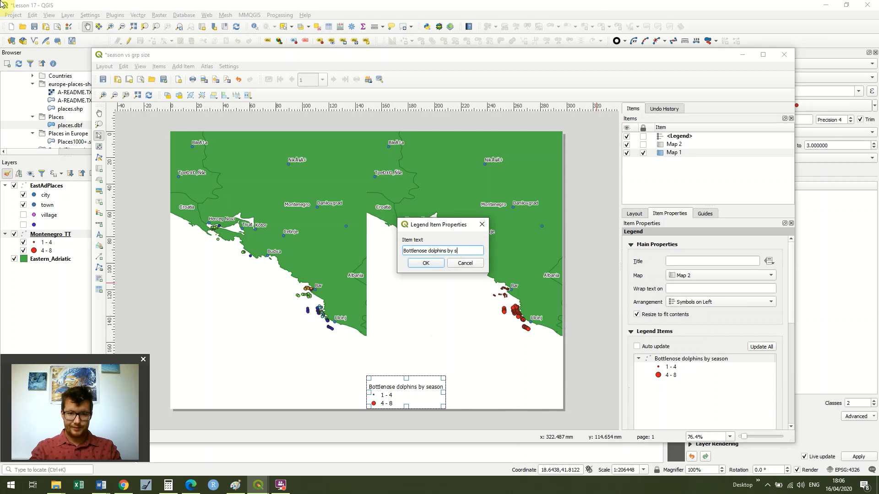
key(BackSpace)
key(BackSpace)
key(BackSpace)
key(BackSpace)
key(BackSpace)
key(BackSpace)
text(gro)
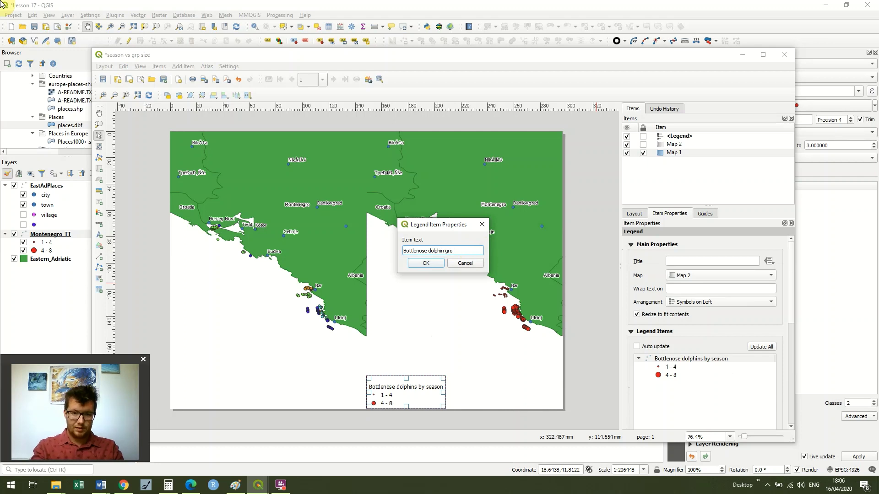
text(up iz)
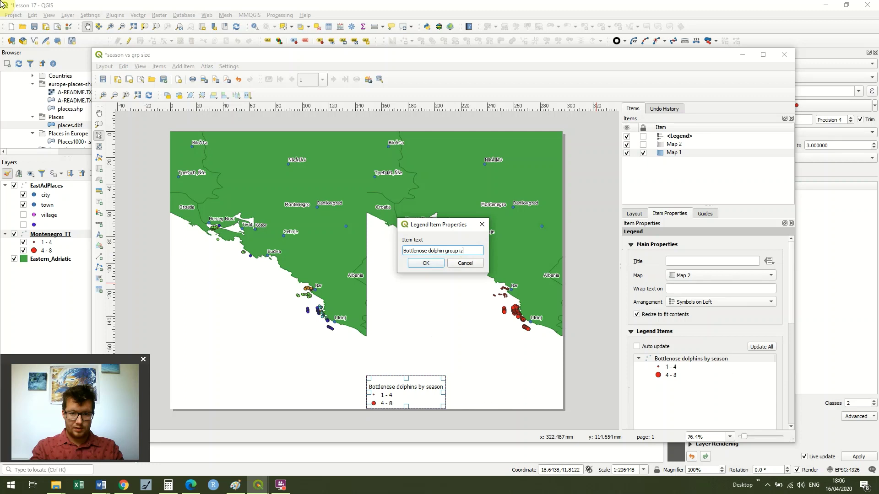
key(BackSpace)
key(BackSpace)
text(size)
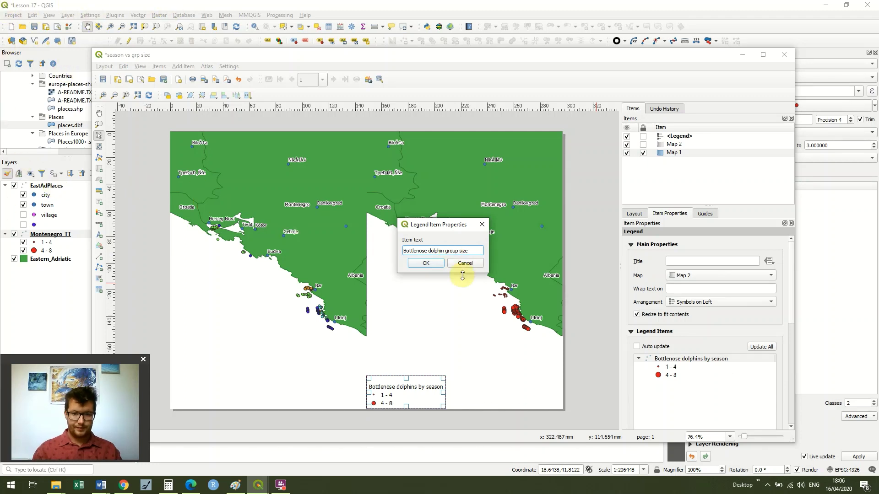
click(428, 262)
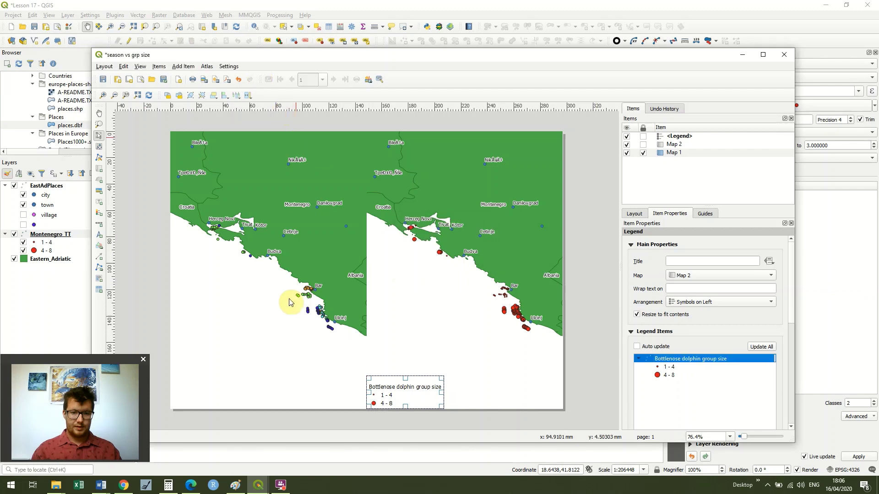
- Add a new legend drawn at the page's lower-left
click(274, 122)
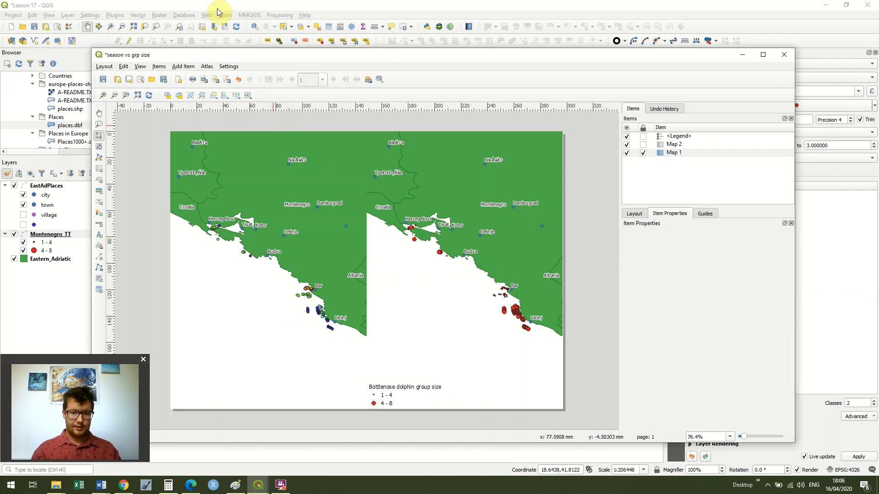
click(185, 67)
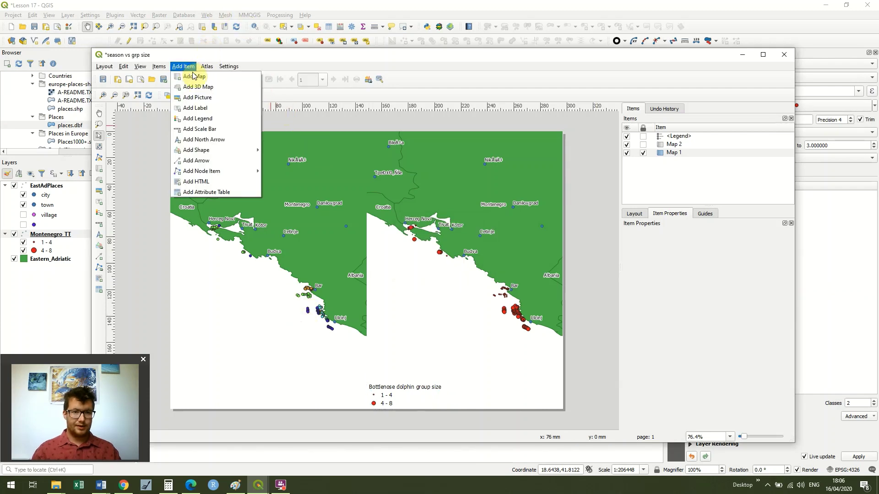
click(216, 118)
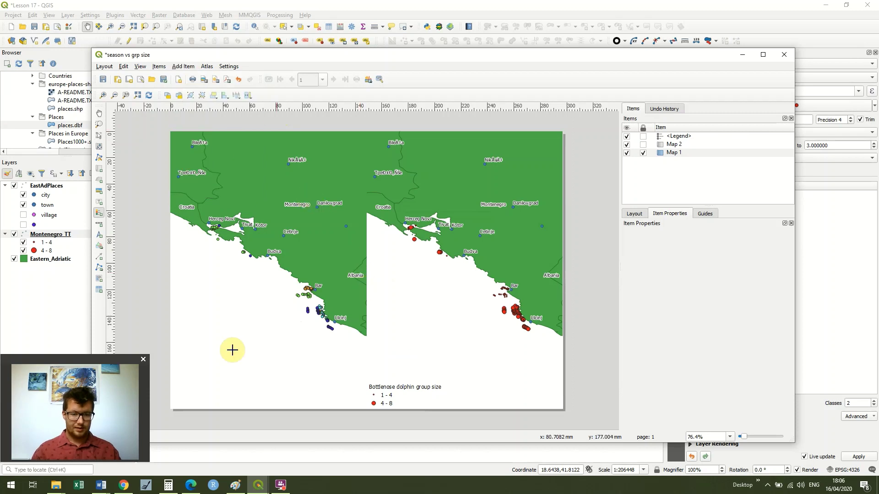
drag(175, 361, 243, 408)
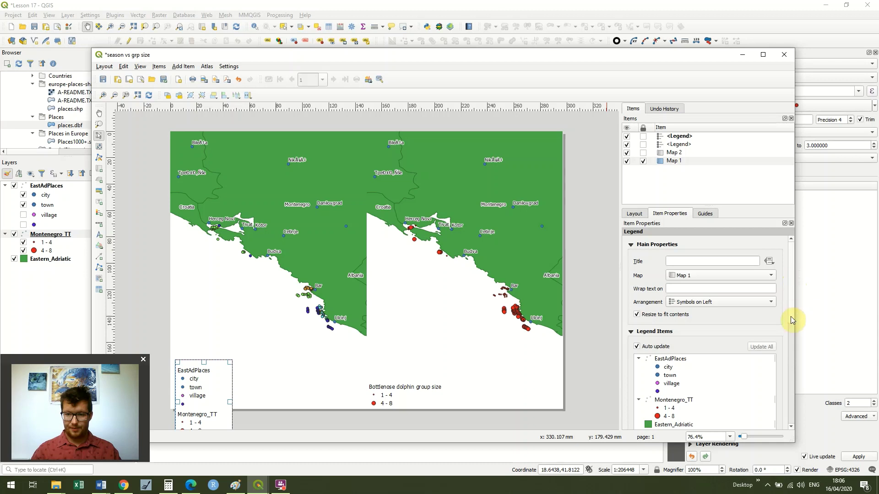
- Limit the new legend to its linked map and atlas feature, then select the EastAdPlaces through Eastern_Adriatic entries
drag(789, 304, 787, 344)
click(636, 375)
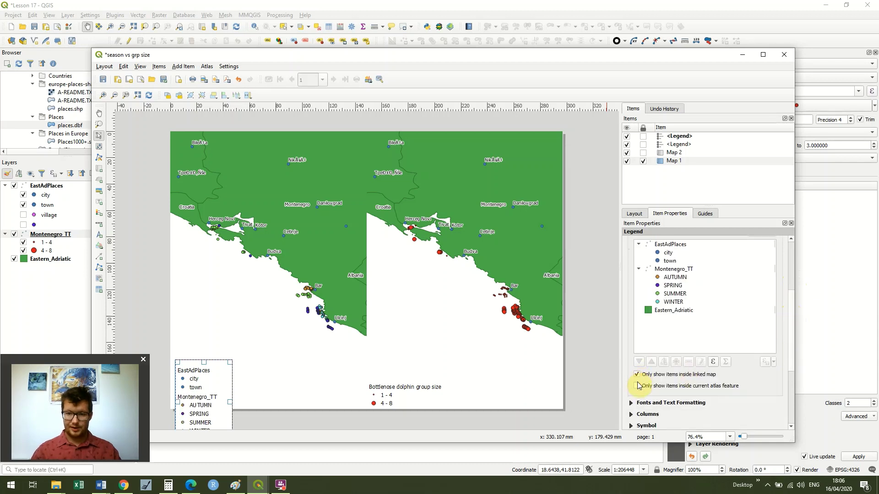
click(637, 385)
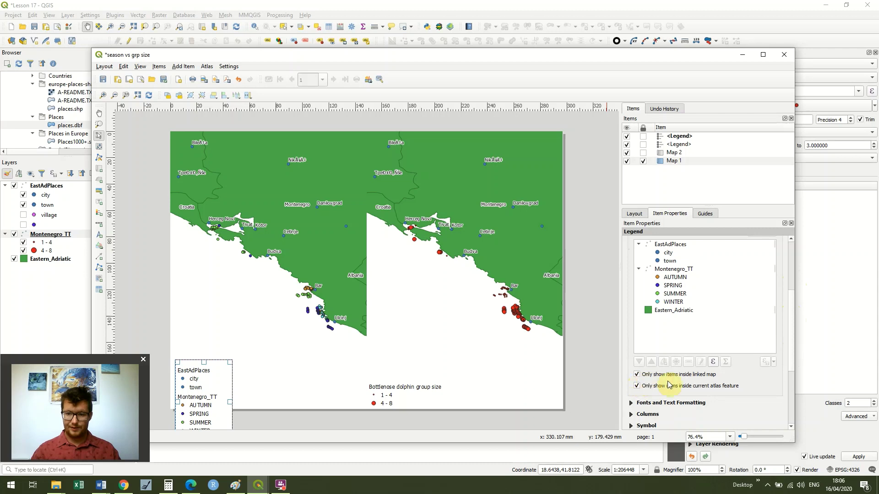
right_click(789, 356)
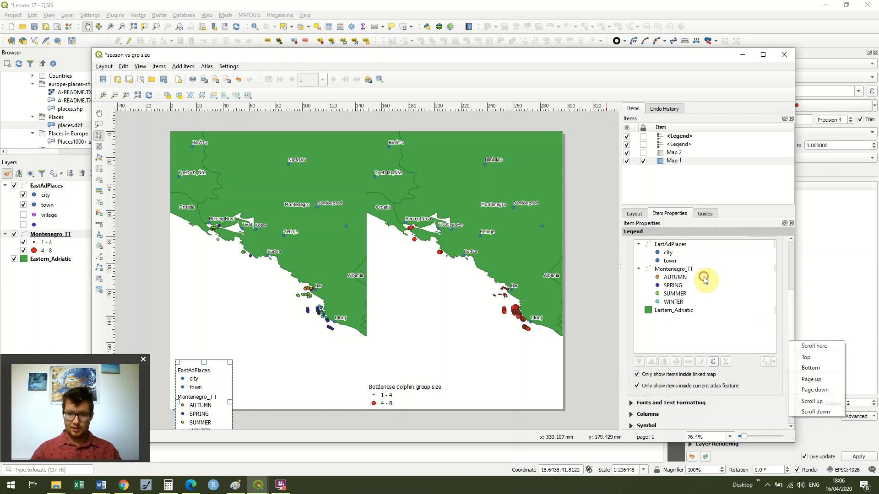
click(704, 277)
click(666, 252)
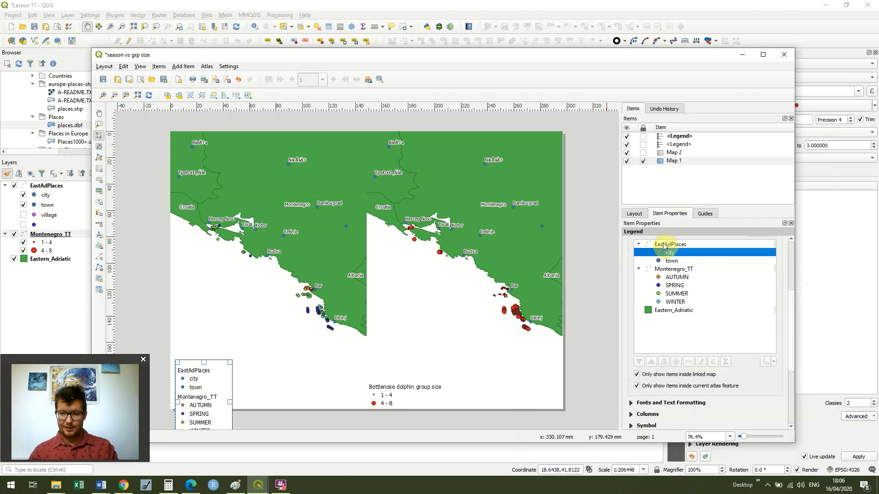
click(667, 245)
shift+click(671, 261)
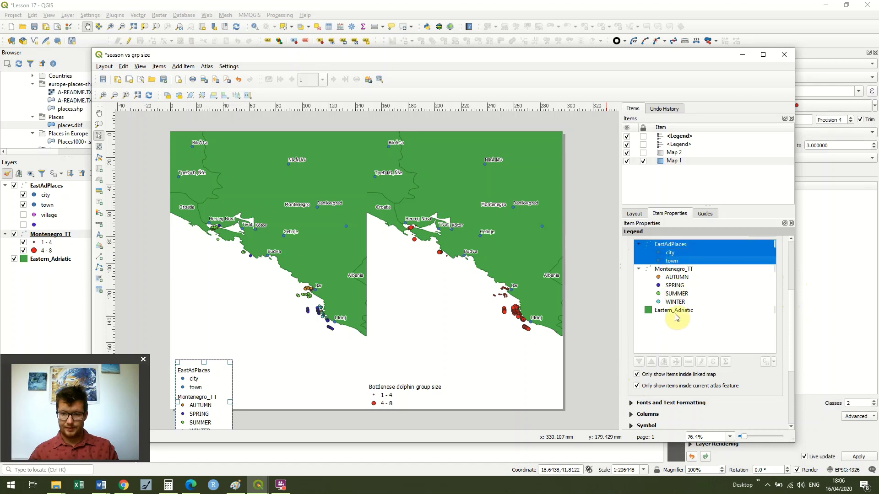
shift+click(676, 313)
- Turn off the legend's Auto update and remove the EastAdPlaces city and town entries
click(672, 310)
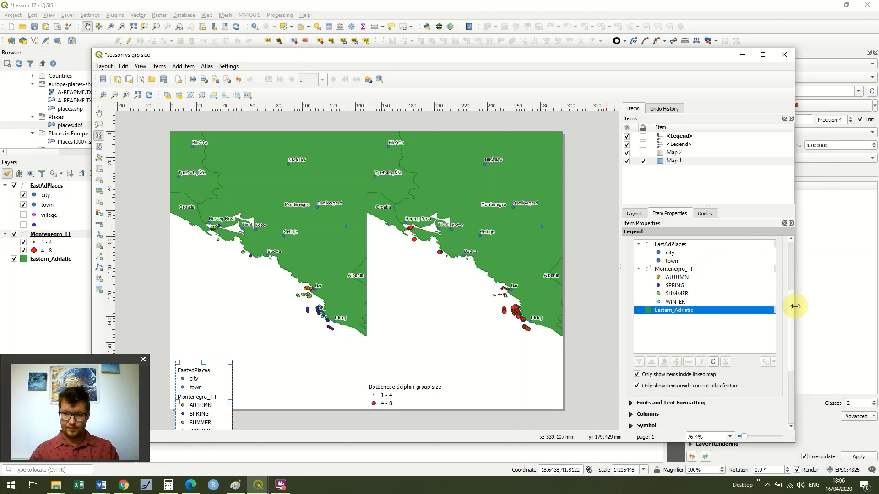
scroll(642, 257, up, 1)
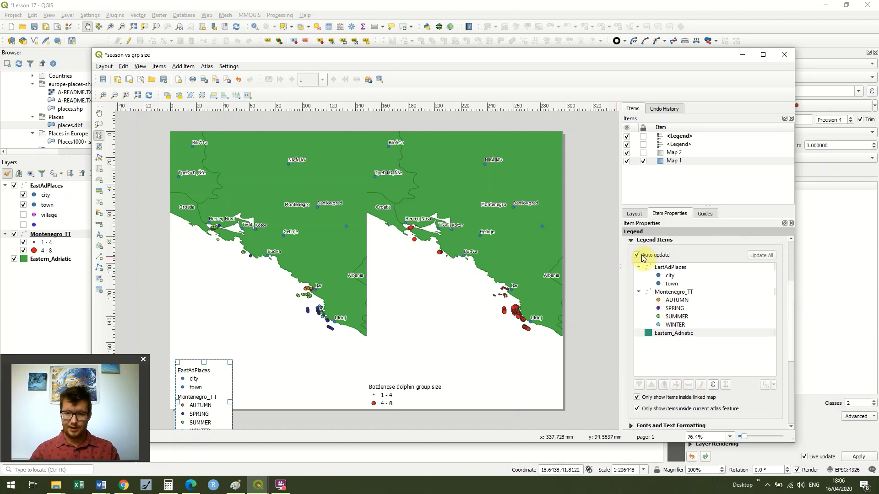
click(637, 254)
click(661, 267)
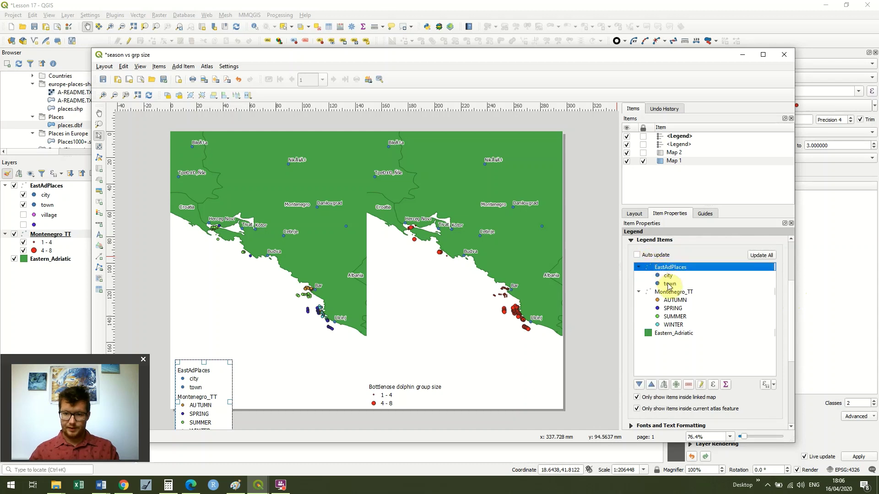
shift+click(668, 284)
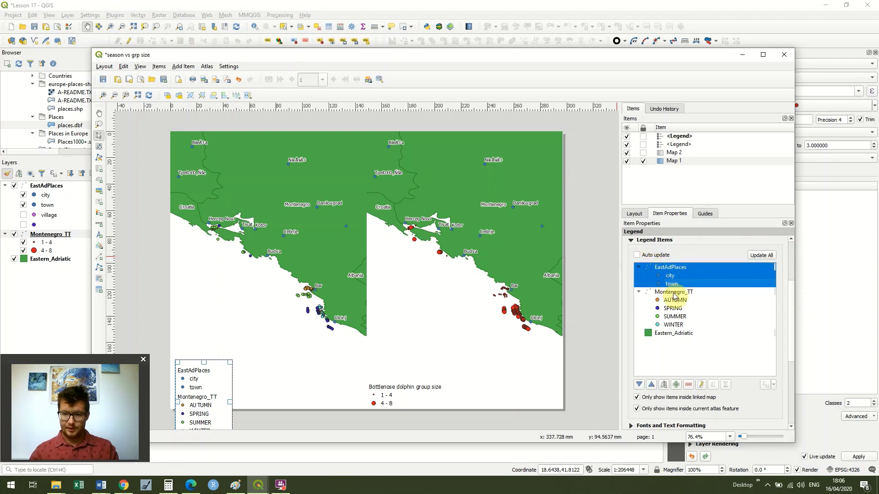
shift+click(680, 334)
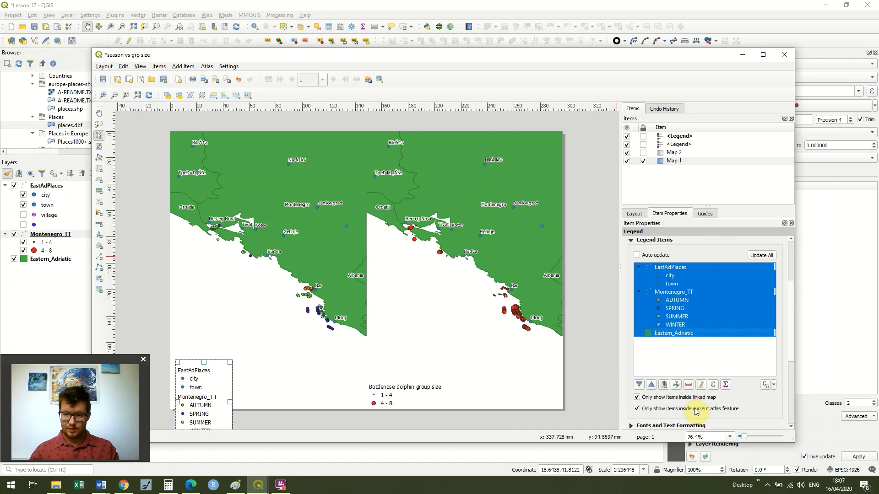
click(688, 384)
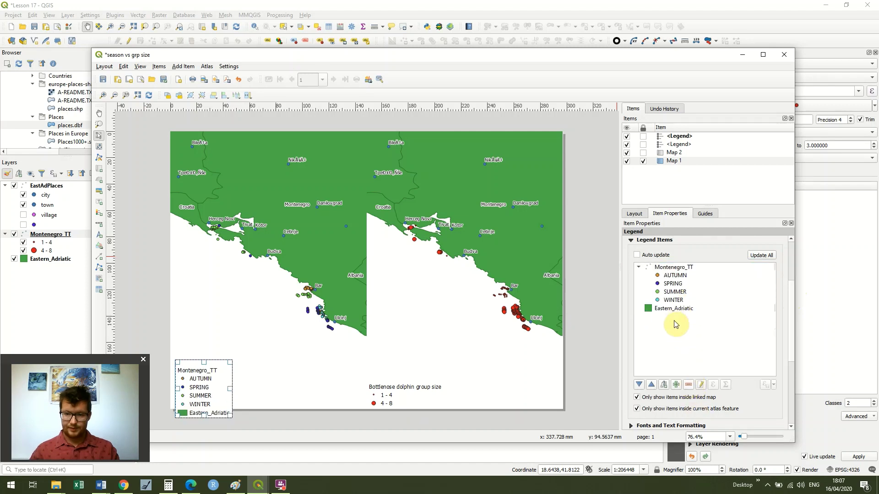
- Remove the Eastern_Adriatic entry, leaving only Montenegro_TT's four seasons in the legend
click(674, 310)
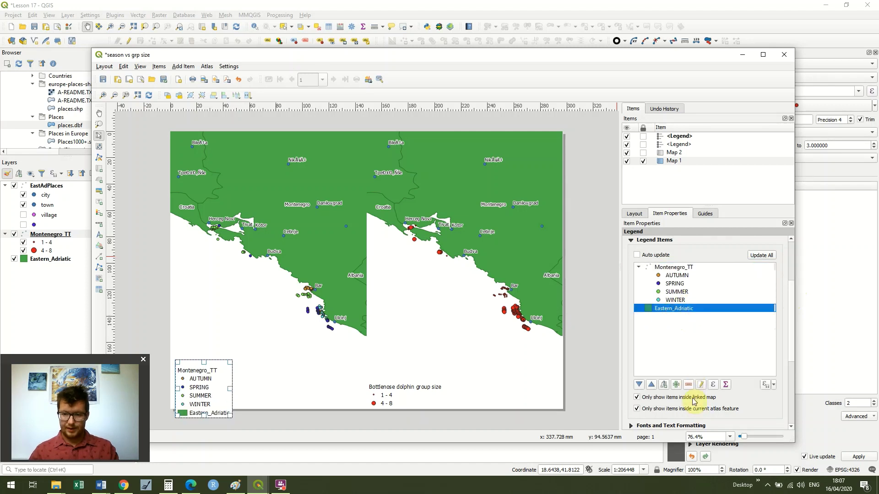
click(688, 384)
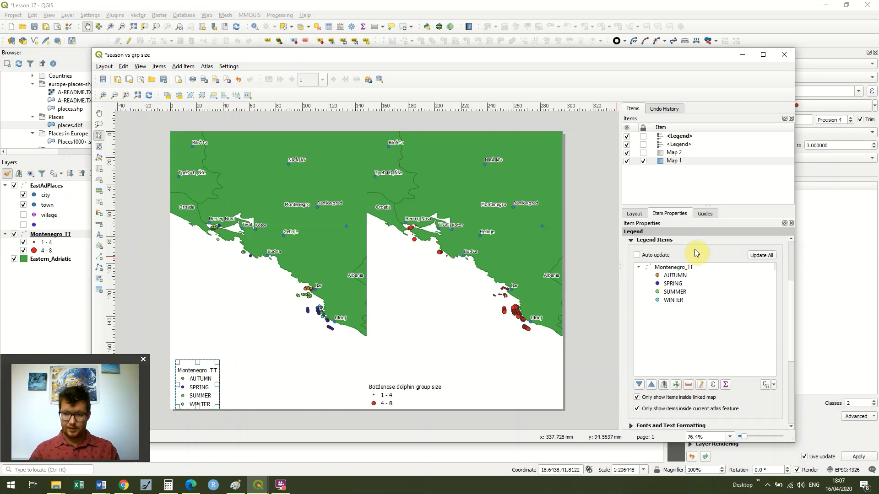
double_click(694, 267)
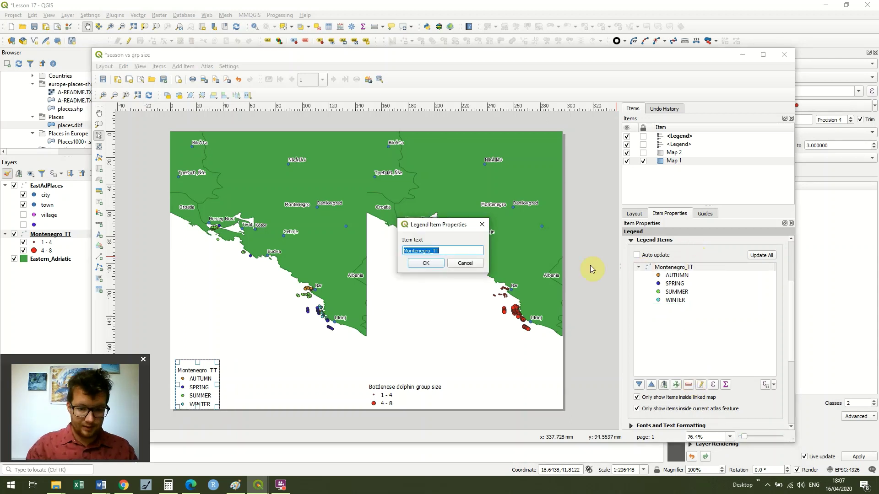
- Retitle the Montenegro_TT legend heading as 'Bottlenose dolphins by season'
text(Bottle)
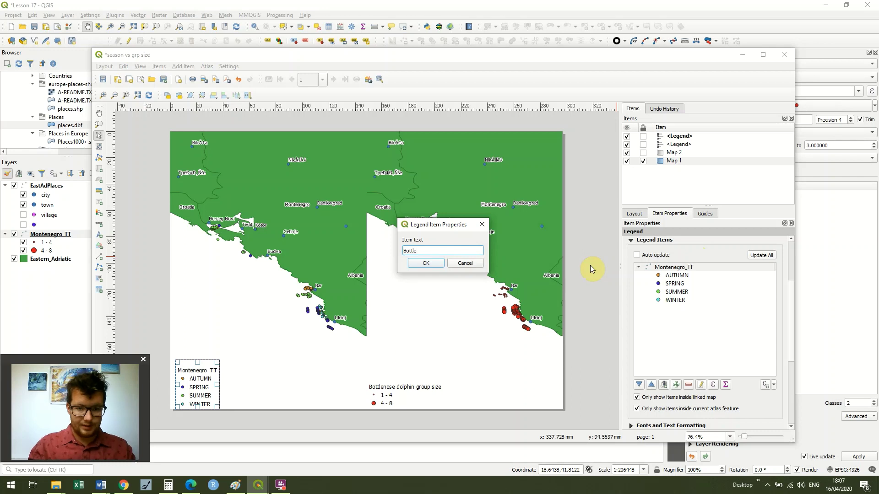
text(nos)
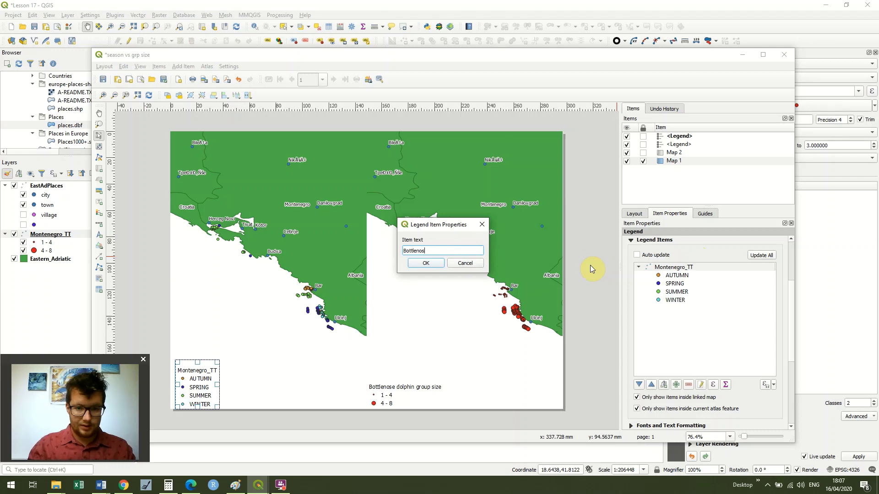
text(e dolphins)
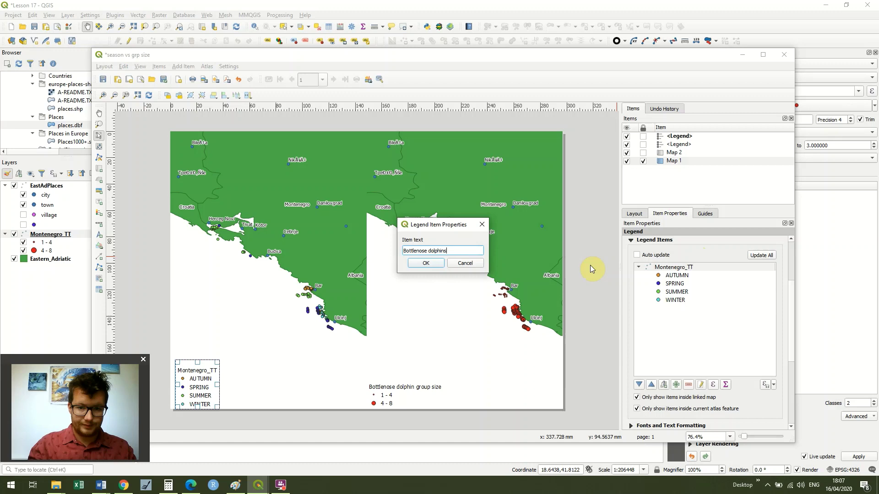
text( by seaso)
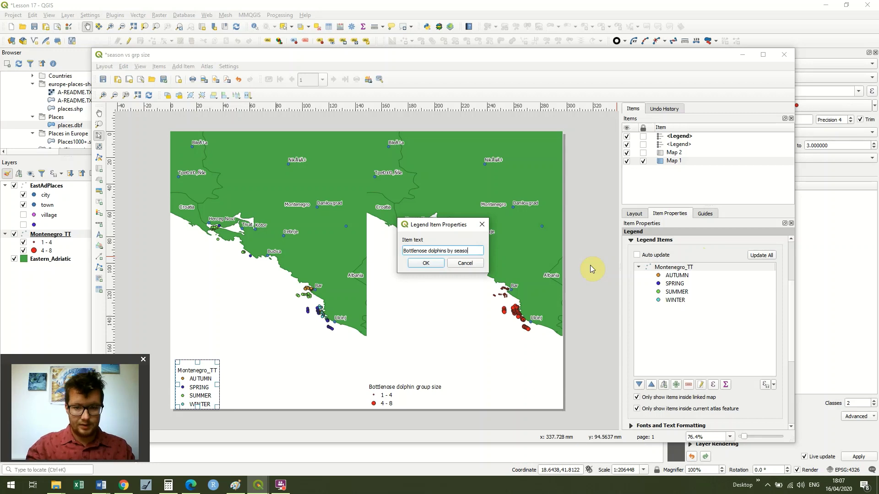
text(n)
click(422, 262)
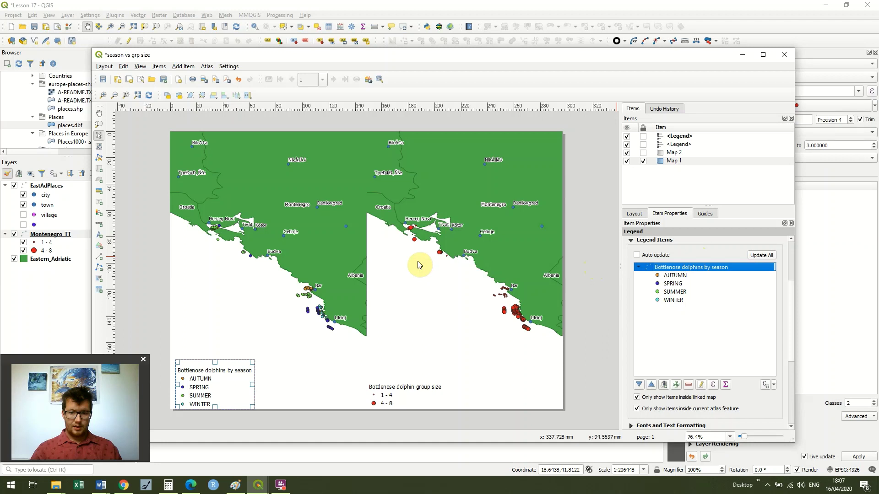
click(315, 369)
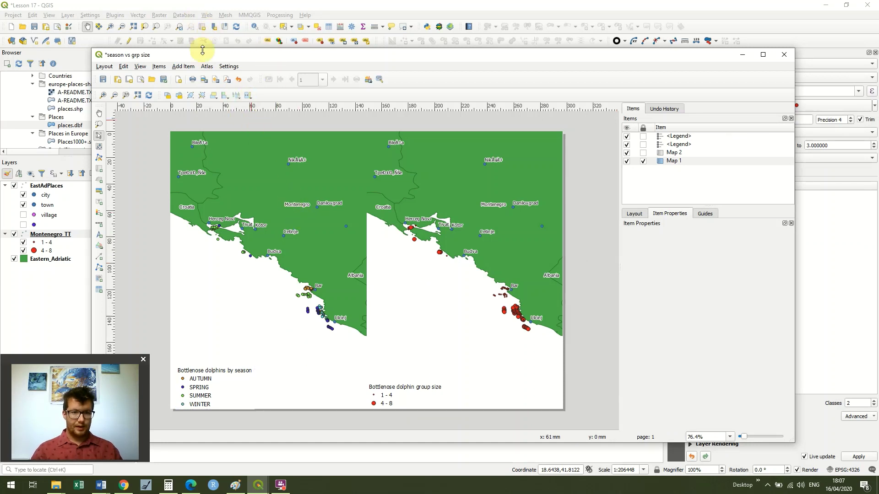
- Add a north arrow at the group-size map's top-right corner and shrink it to a small size
click(183, 67)
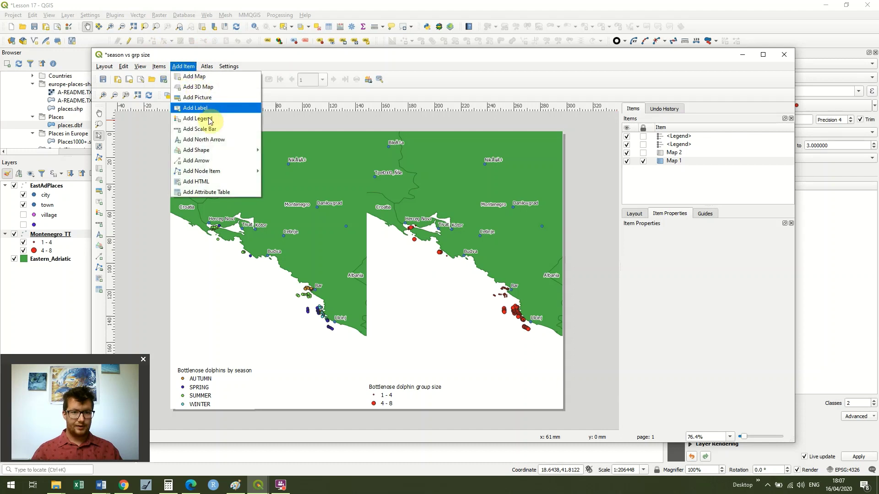
click(223, 144)
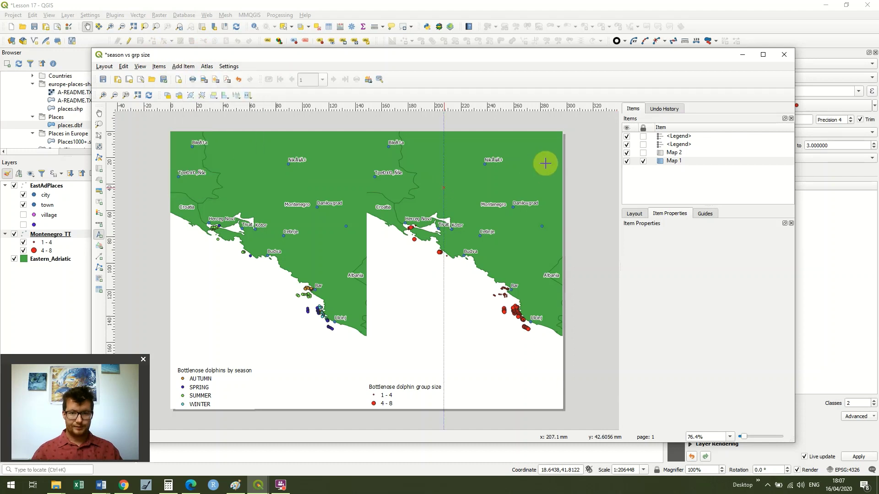
right_click(537, 138)
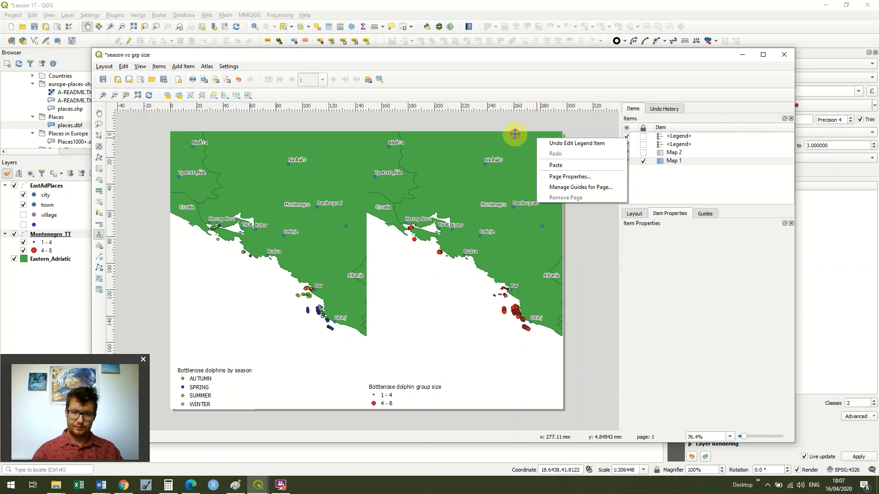
click(518, 137)
click(553, 173)
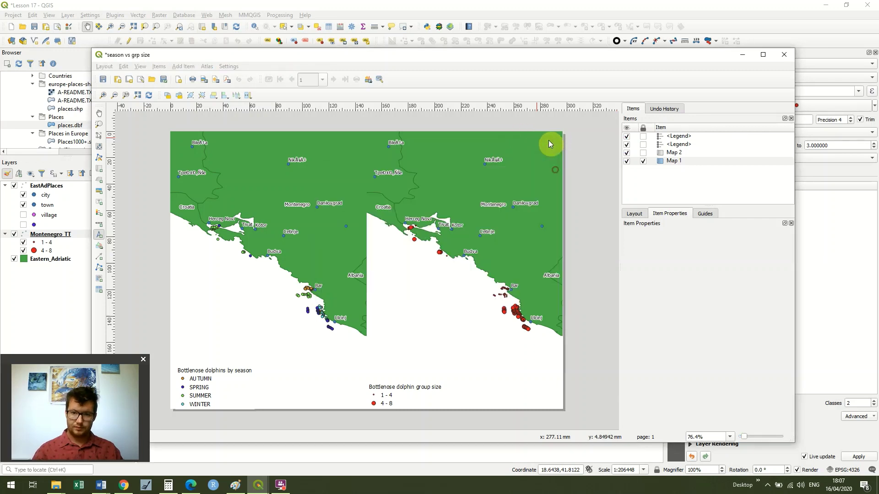
drag(561, 161, 561, 169)
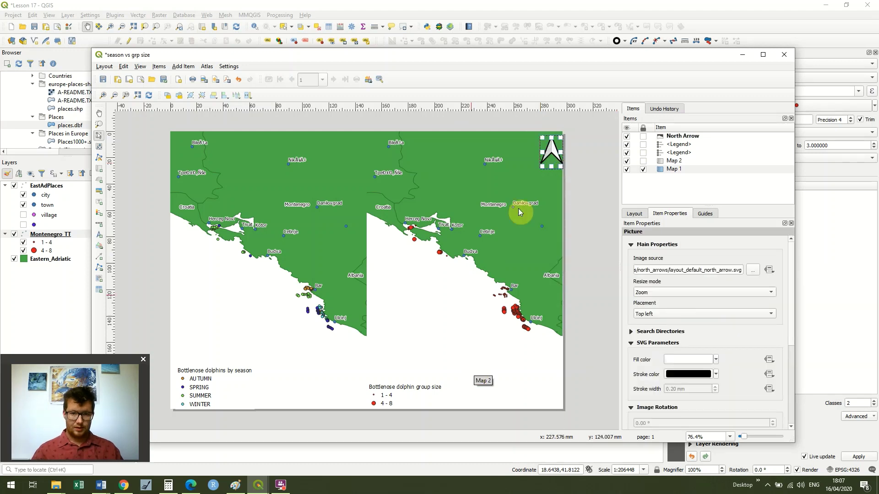
drag(541, 166, 542, 161)
click(545, 184)
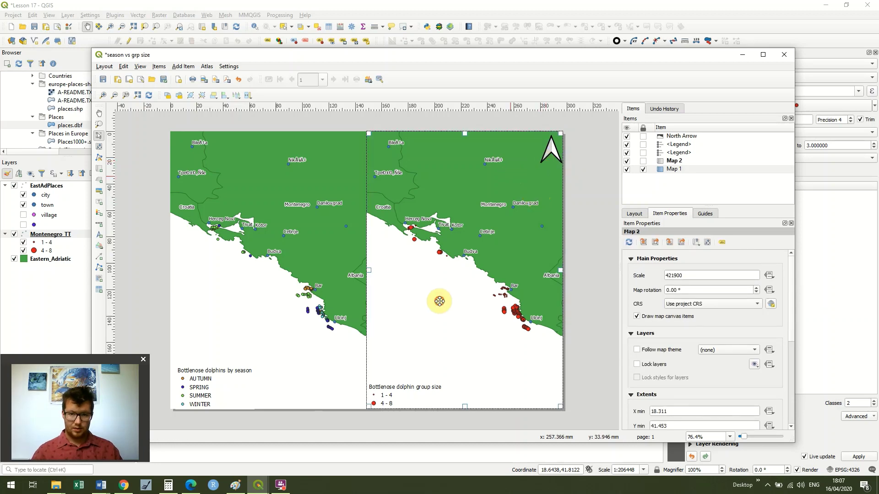
- Add a scale bar with 10 km fixed-width segments at the page's lower right
click(183, 67)
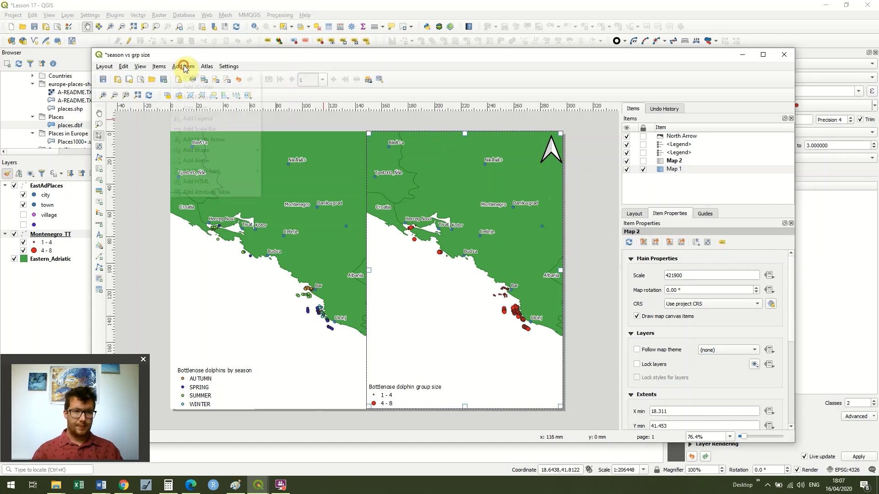
click(216, 130)
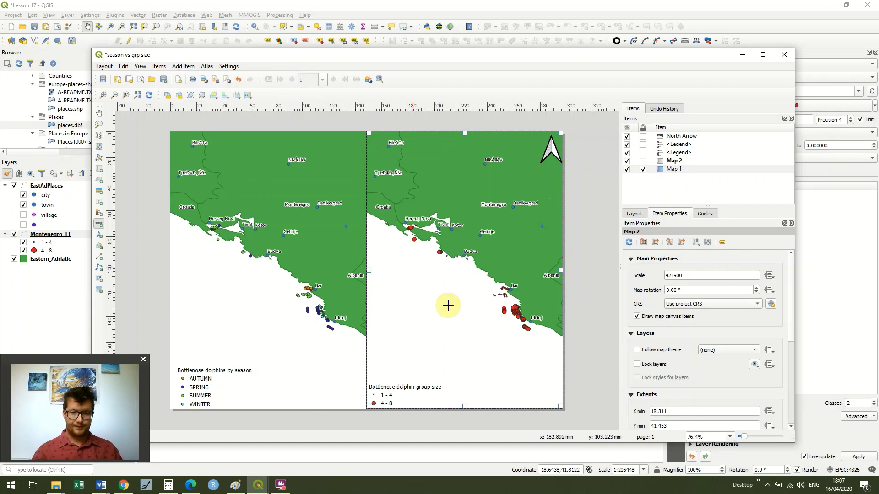
drag(464, 389, 525, 392)
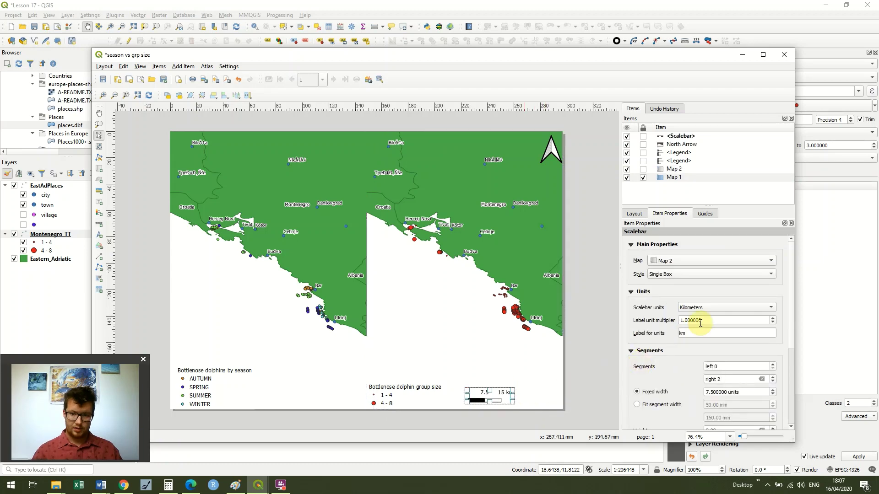
click(713, 392)
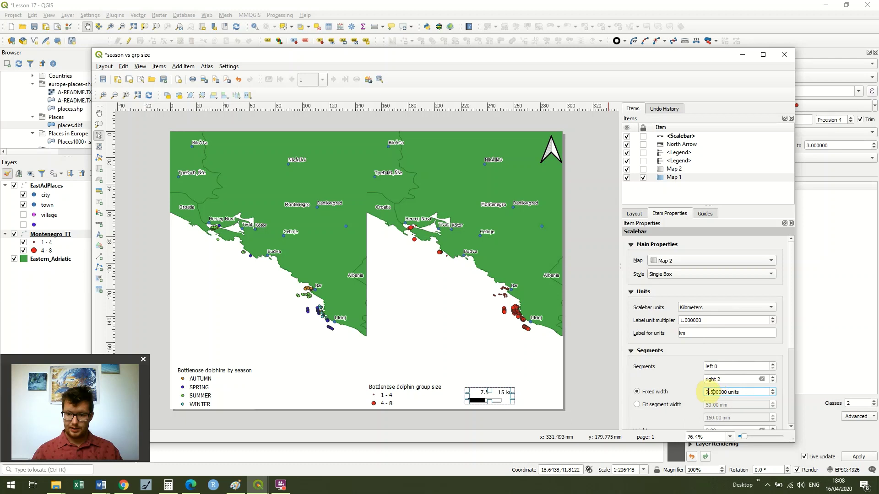
key(BackSpace)
key(BackSpace)
key(BackSpace)
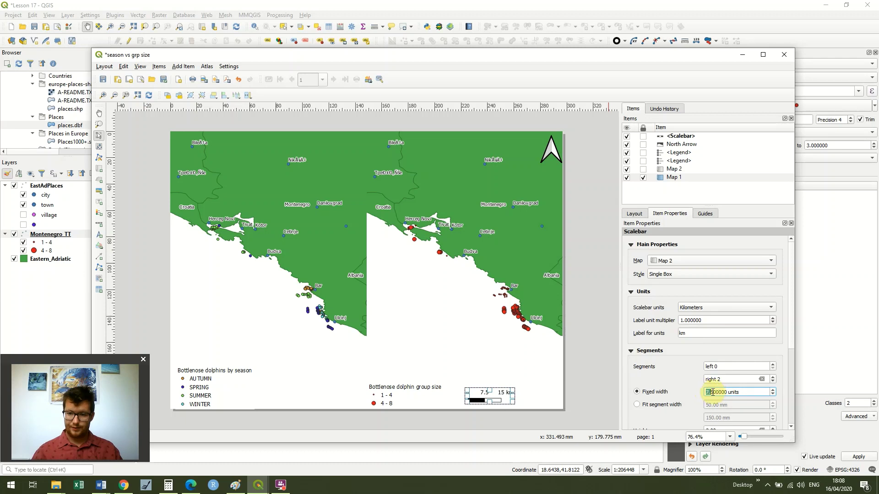
text(10)
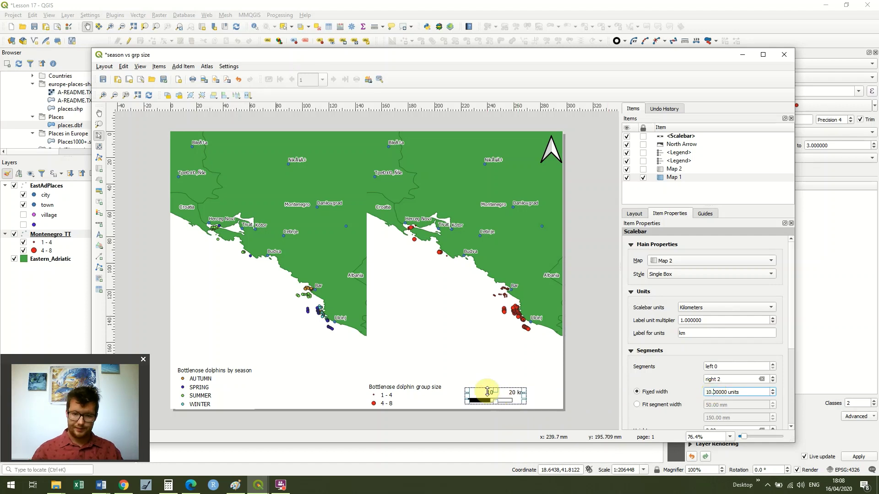
drag(488, 391, 526, 397)
click(602, 350)
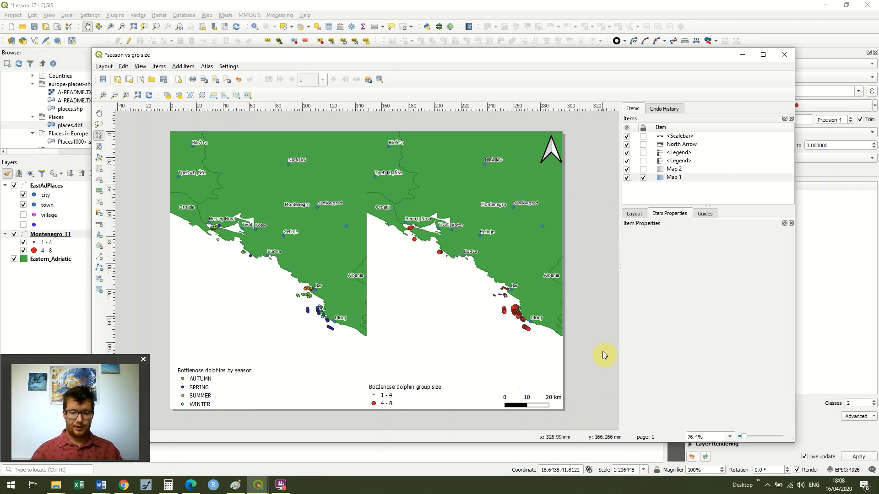